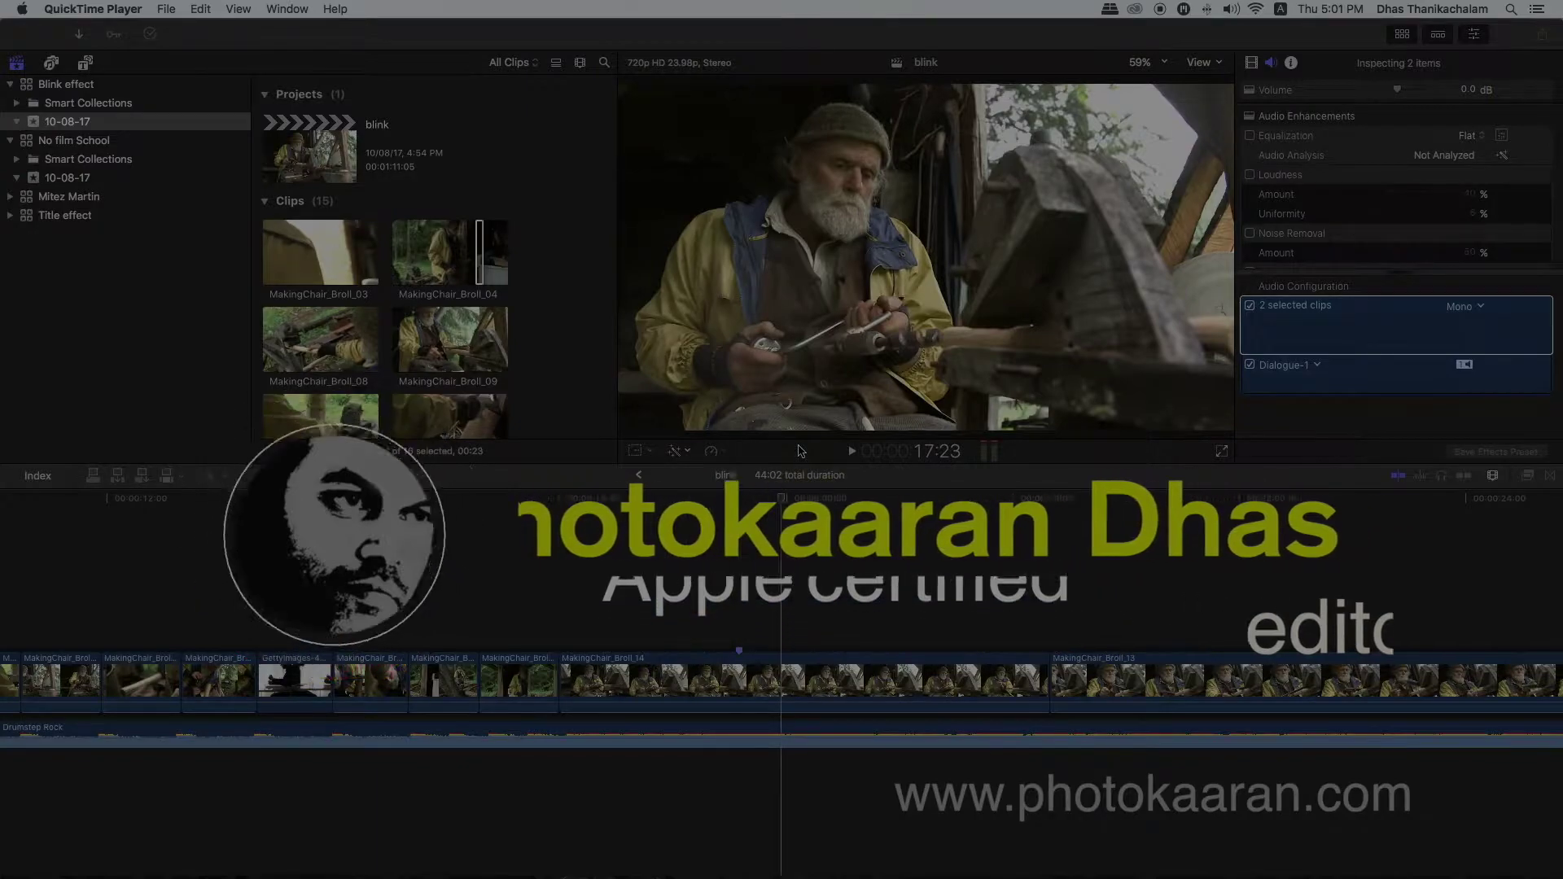
- Play the blink project in the full-screen viewer
key(shift+super+f)
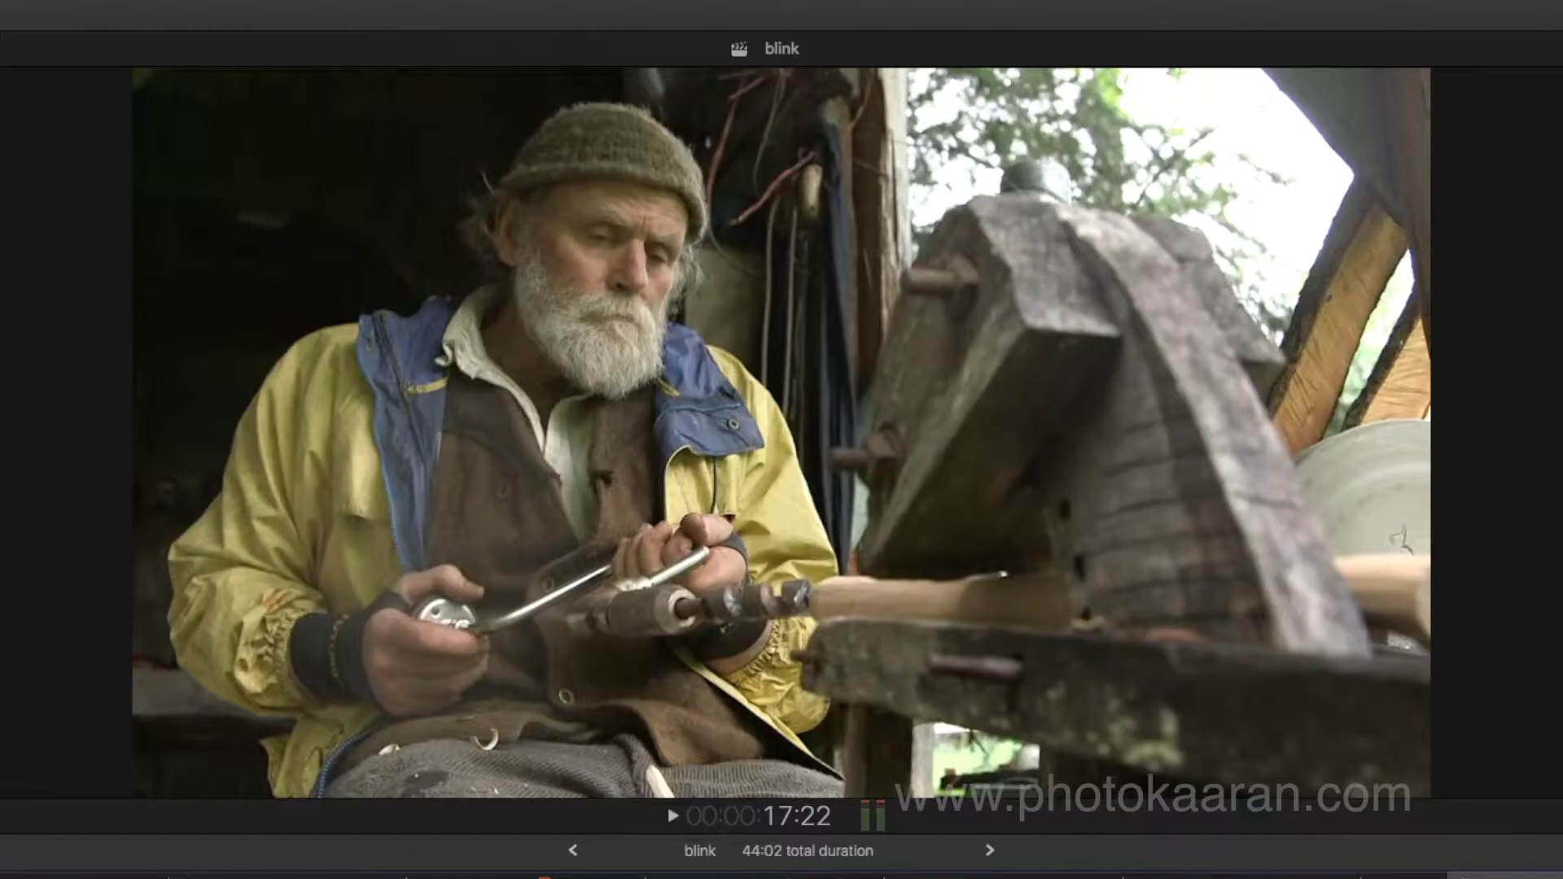
key(shift+question)
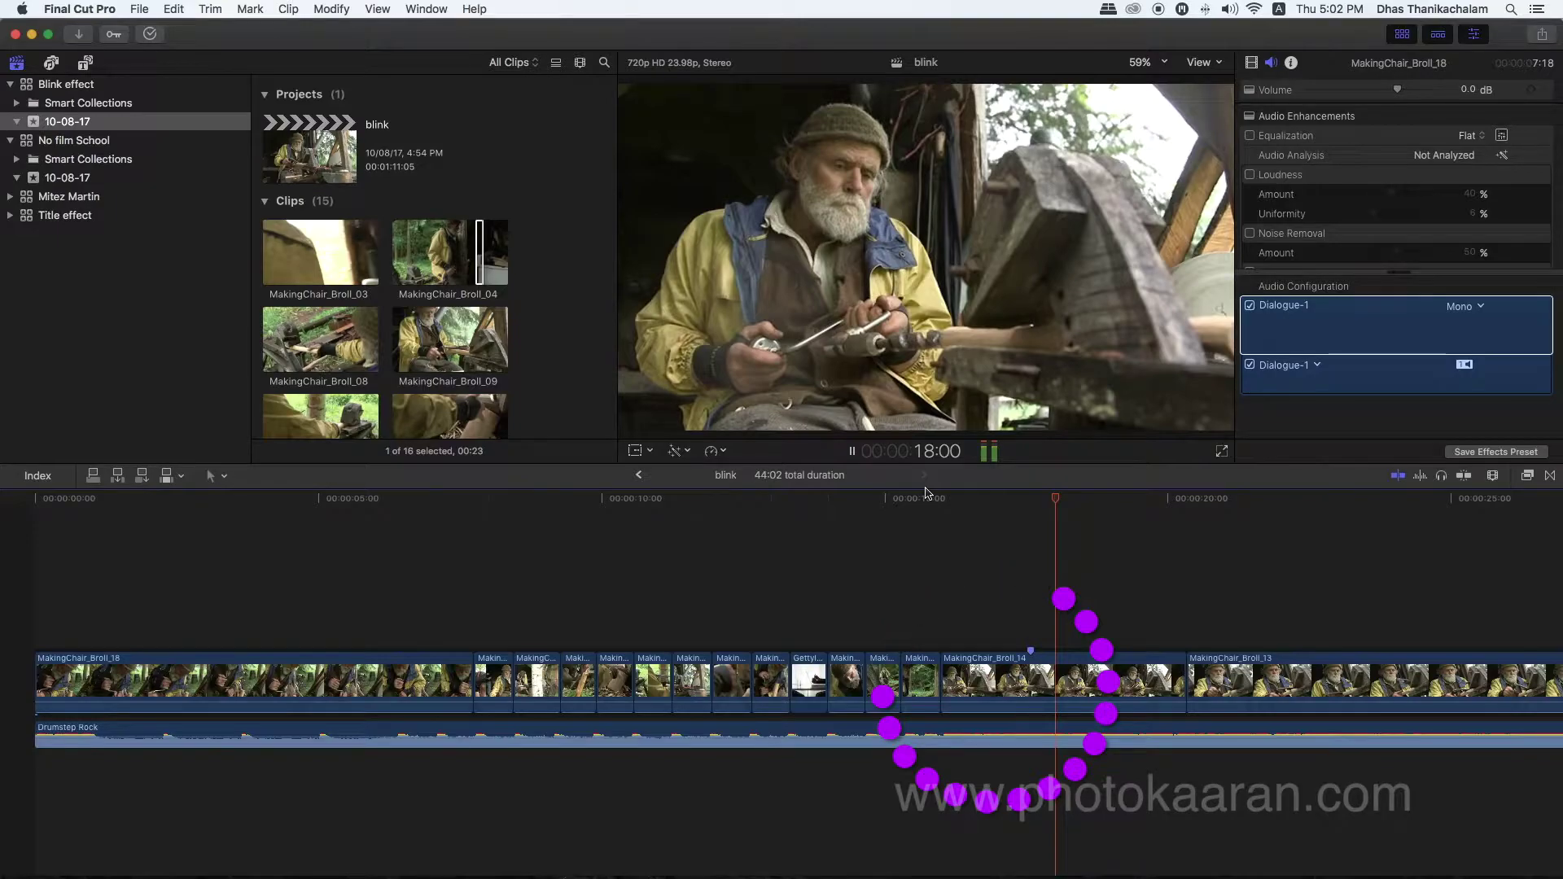
- Stop playback, zoom the timeline in around 16 seconds, and select MakingChair_Broll_14
key(space)
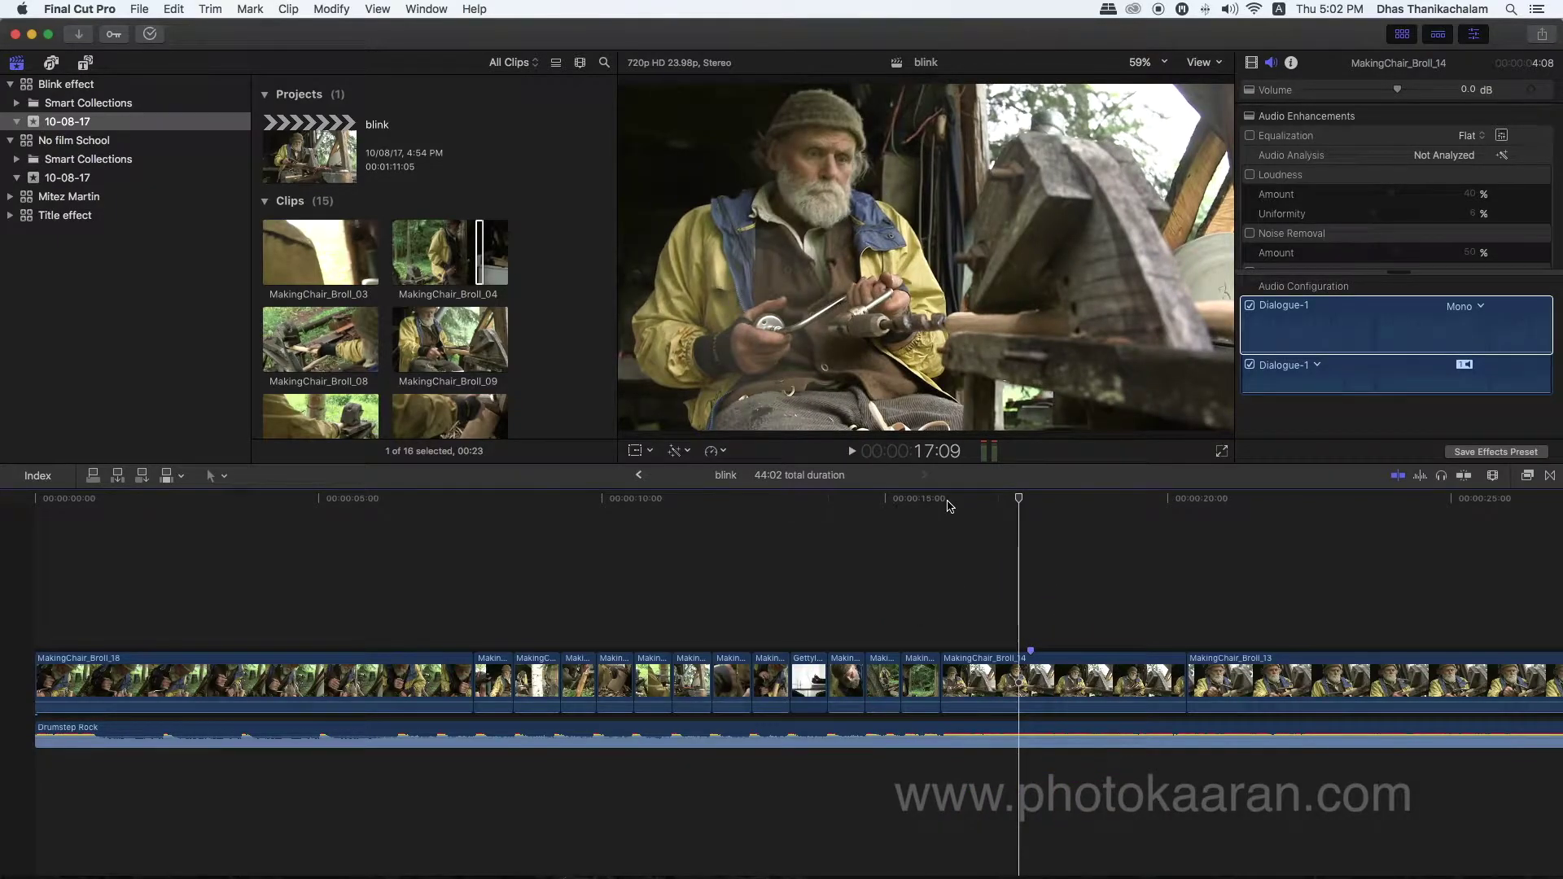
click(948, 500)
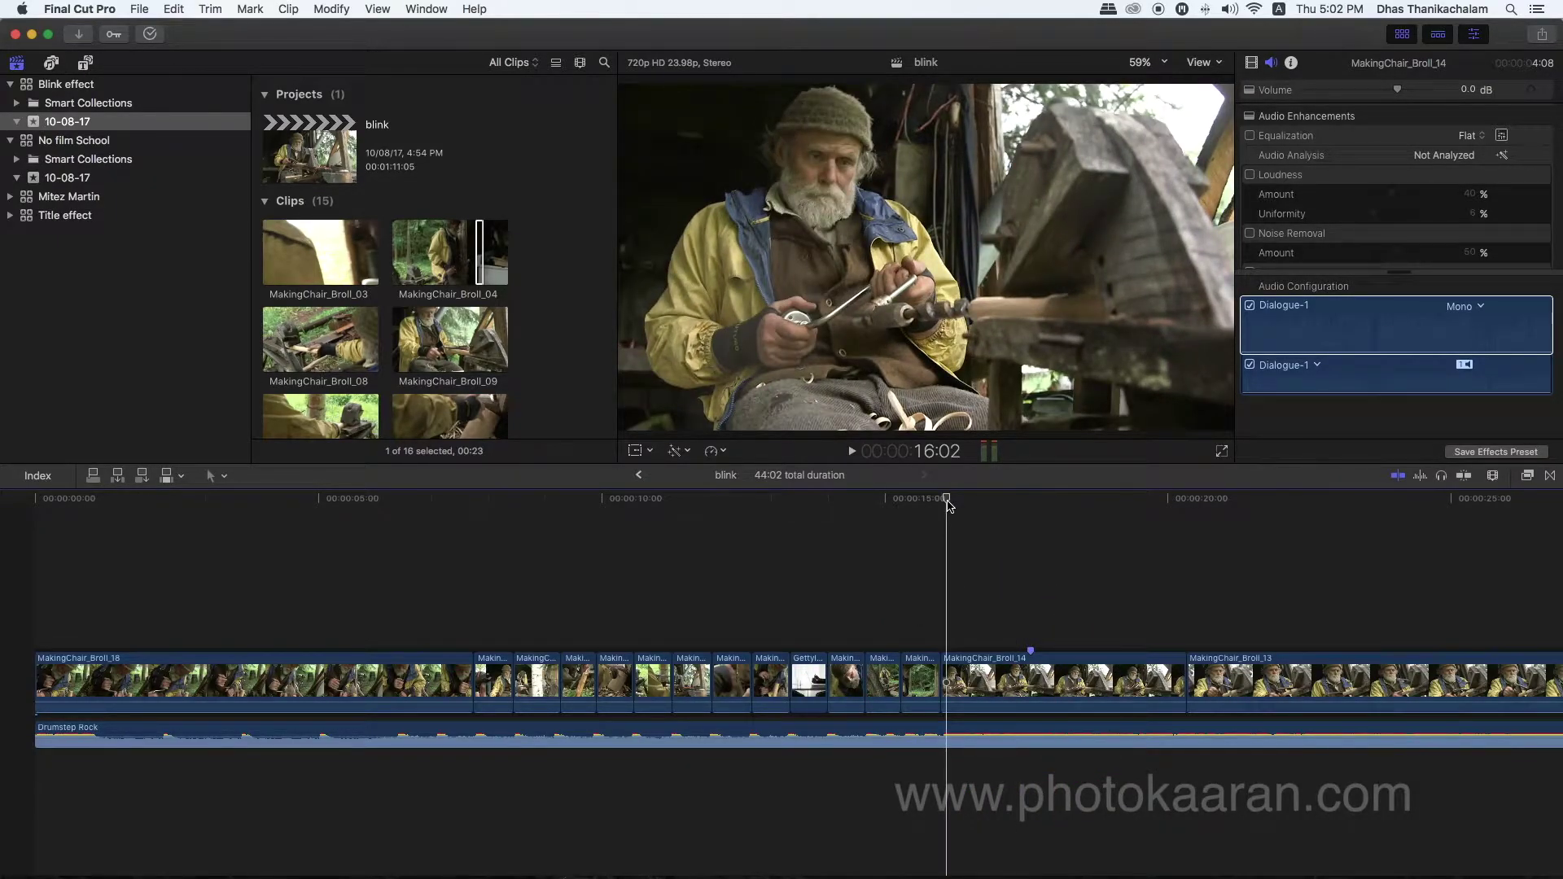
key(super+equal)
key(super+equal)
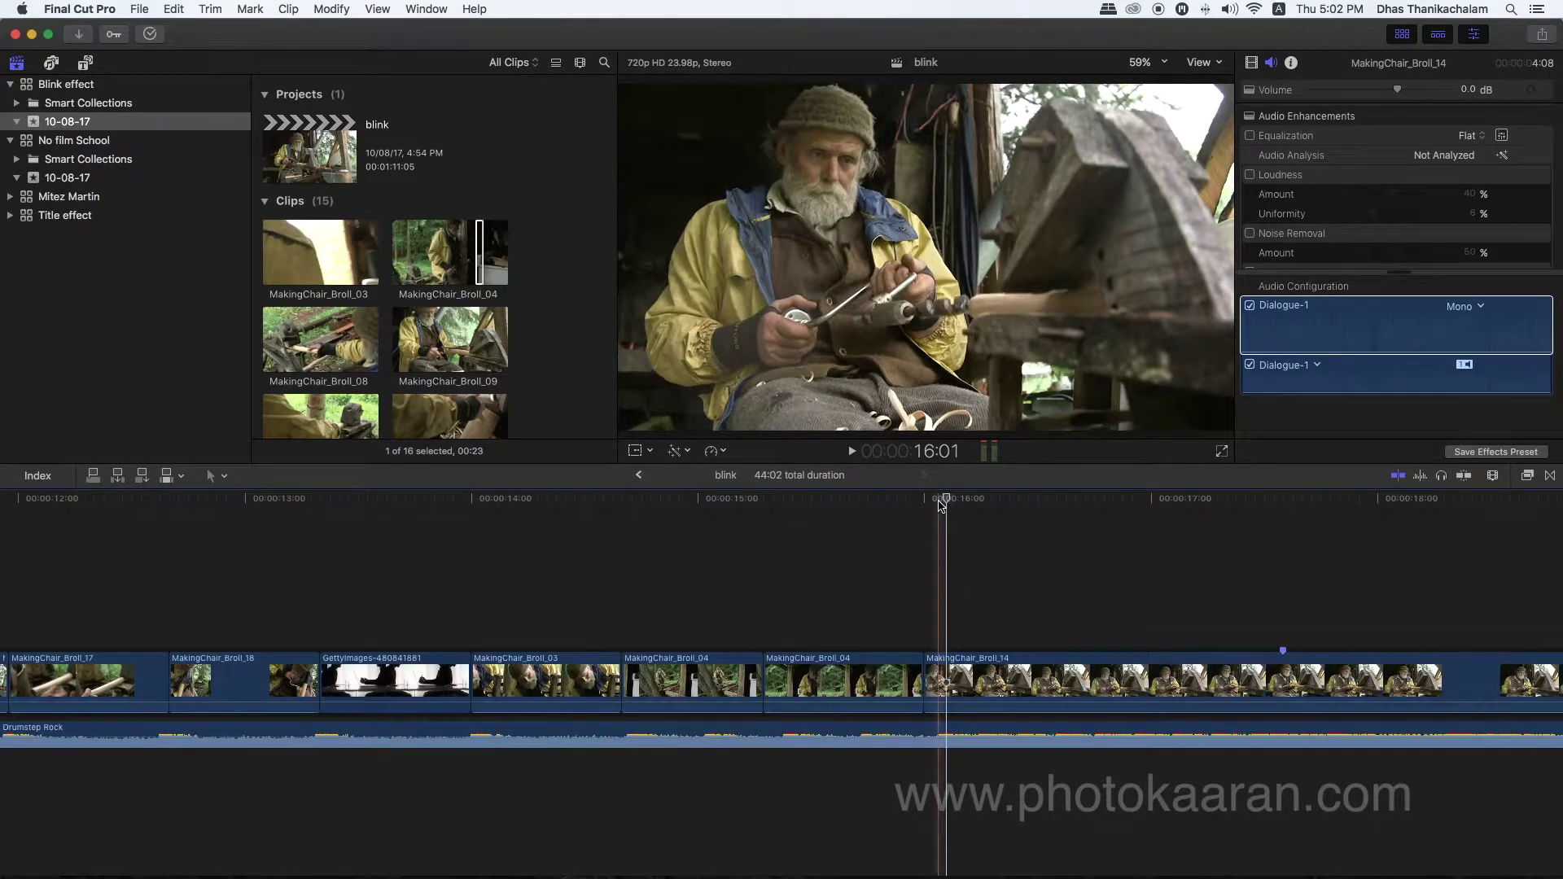
key(super+equal)
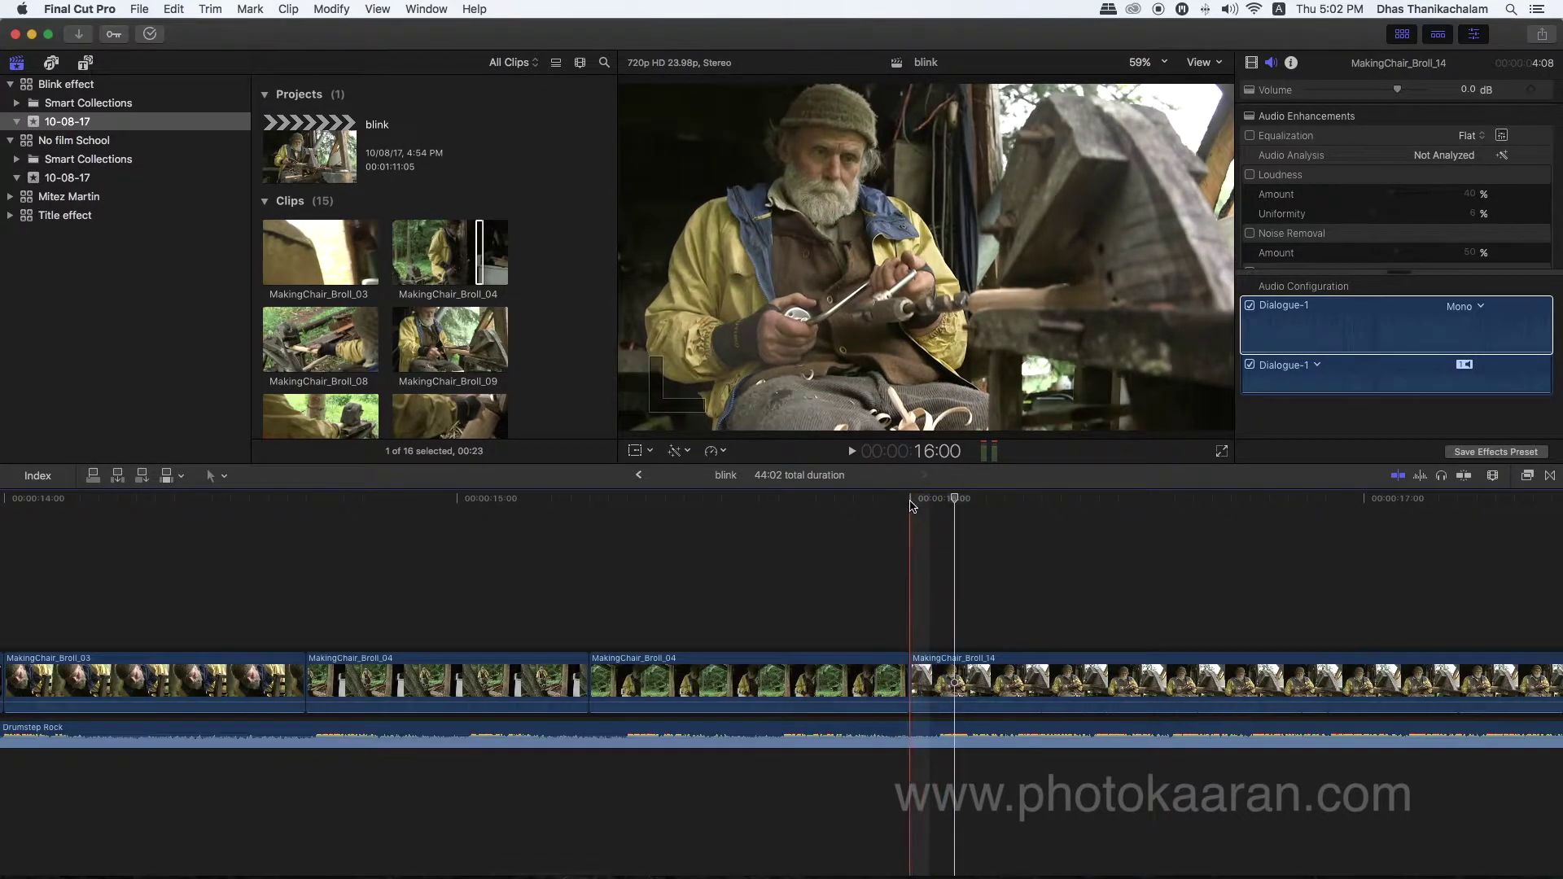
scroll(912, 521, right, 5)
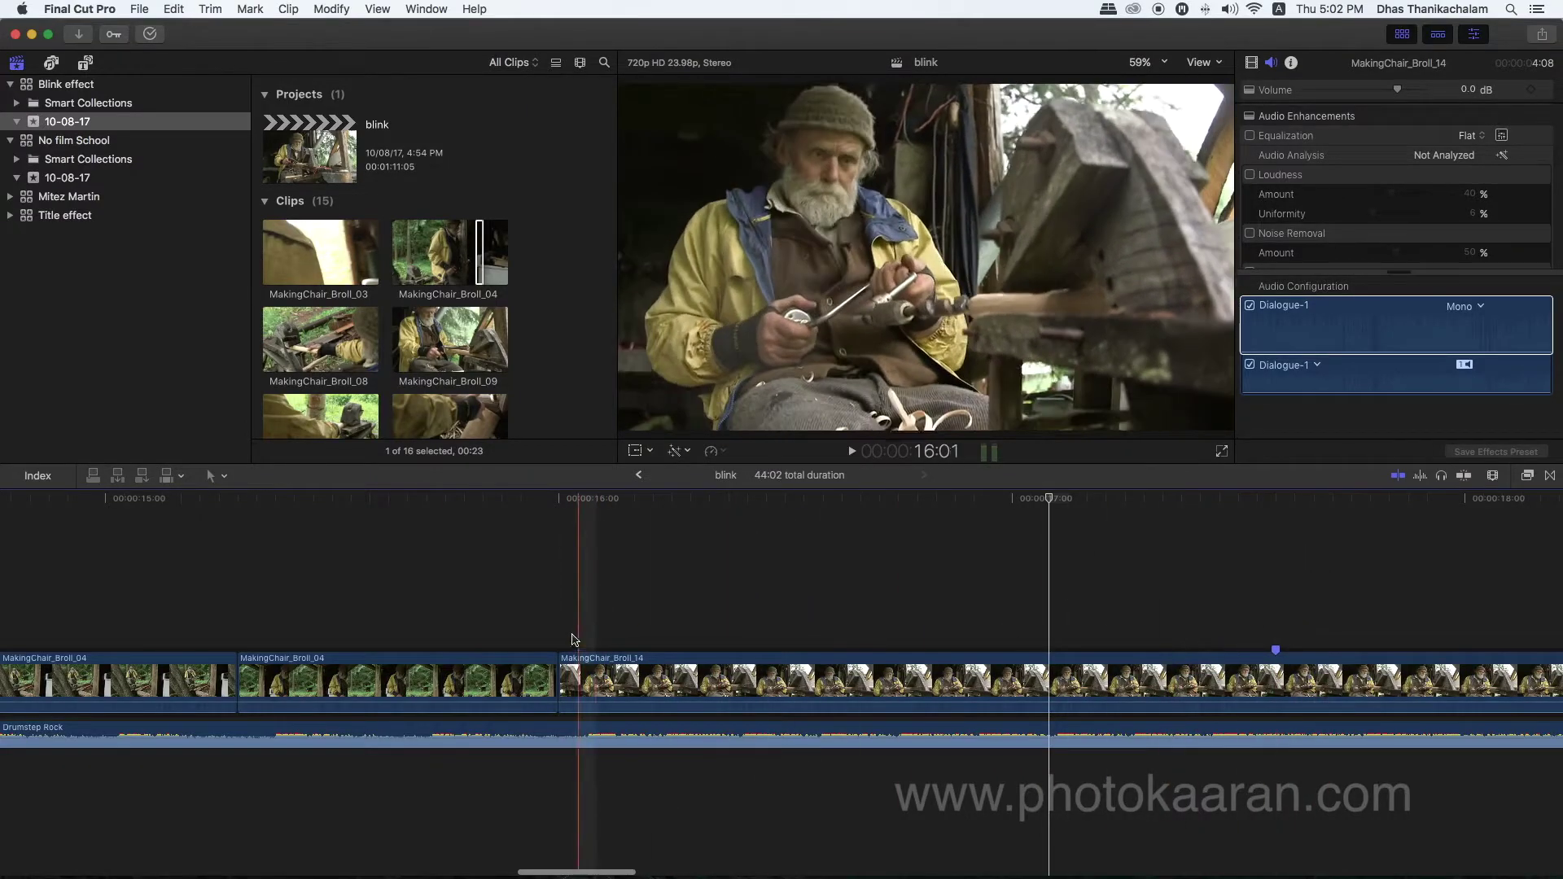
click(772, 686)
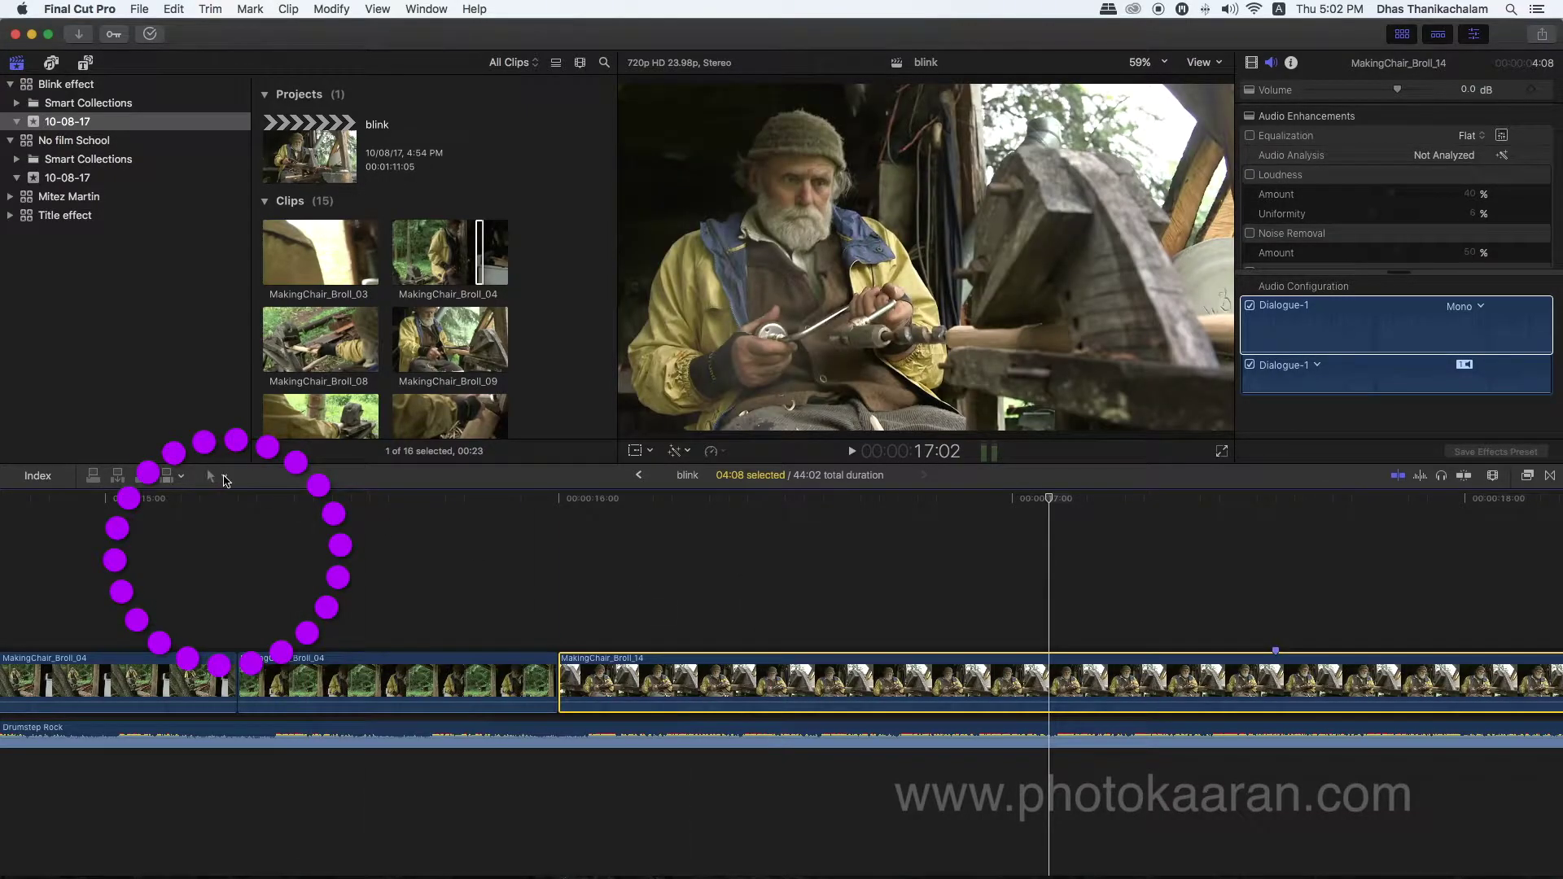
- Blade MakingChair_Broll_14 and Option-drag its first 01:13 section above the storyline as a connected clip
click(225, 478)
click(240, 568)
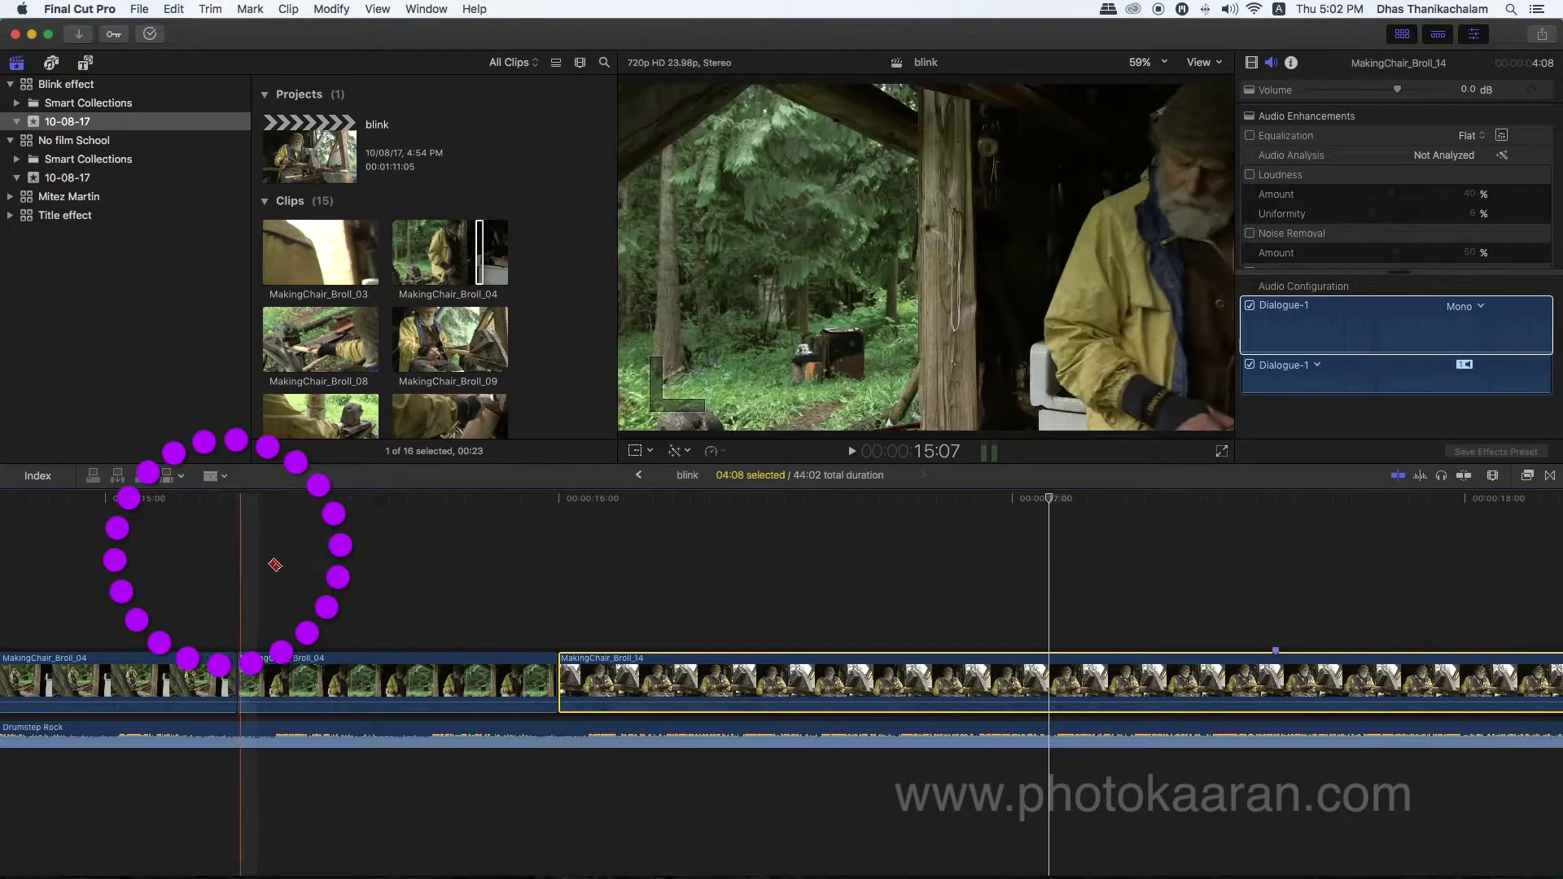
click(1256, 680)
key(a)
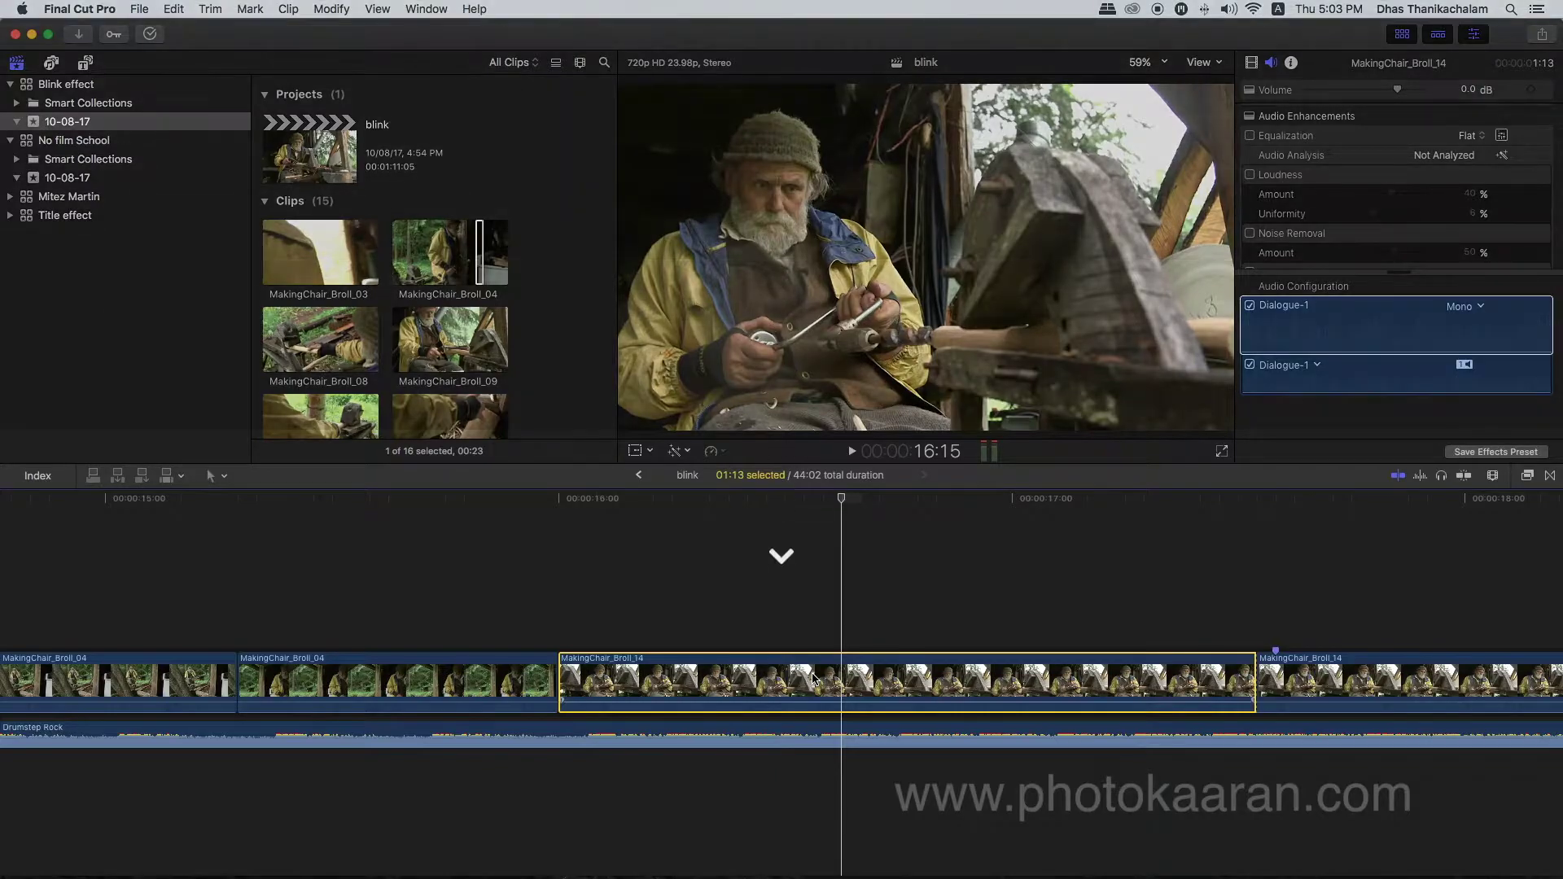
alt+drag(814, 678, 825, 616)
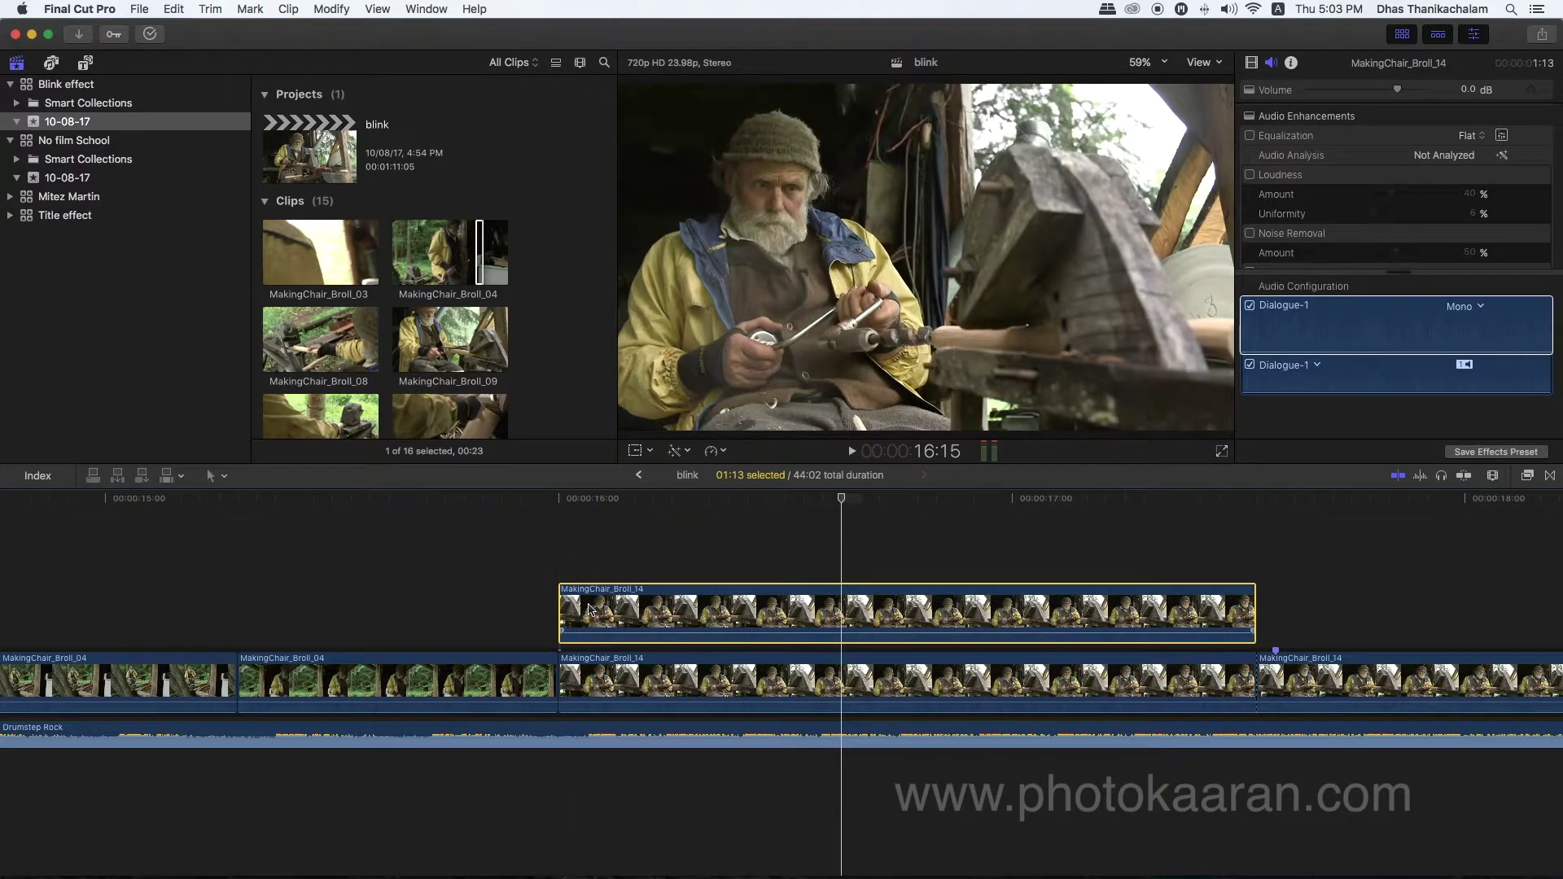
key(super+equal)
key(super+equal)
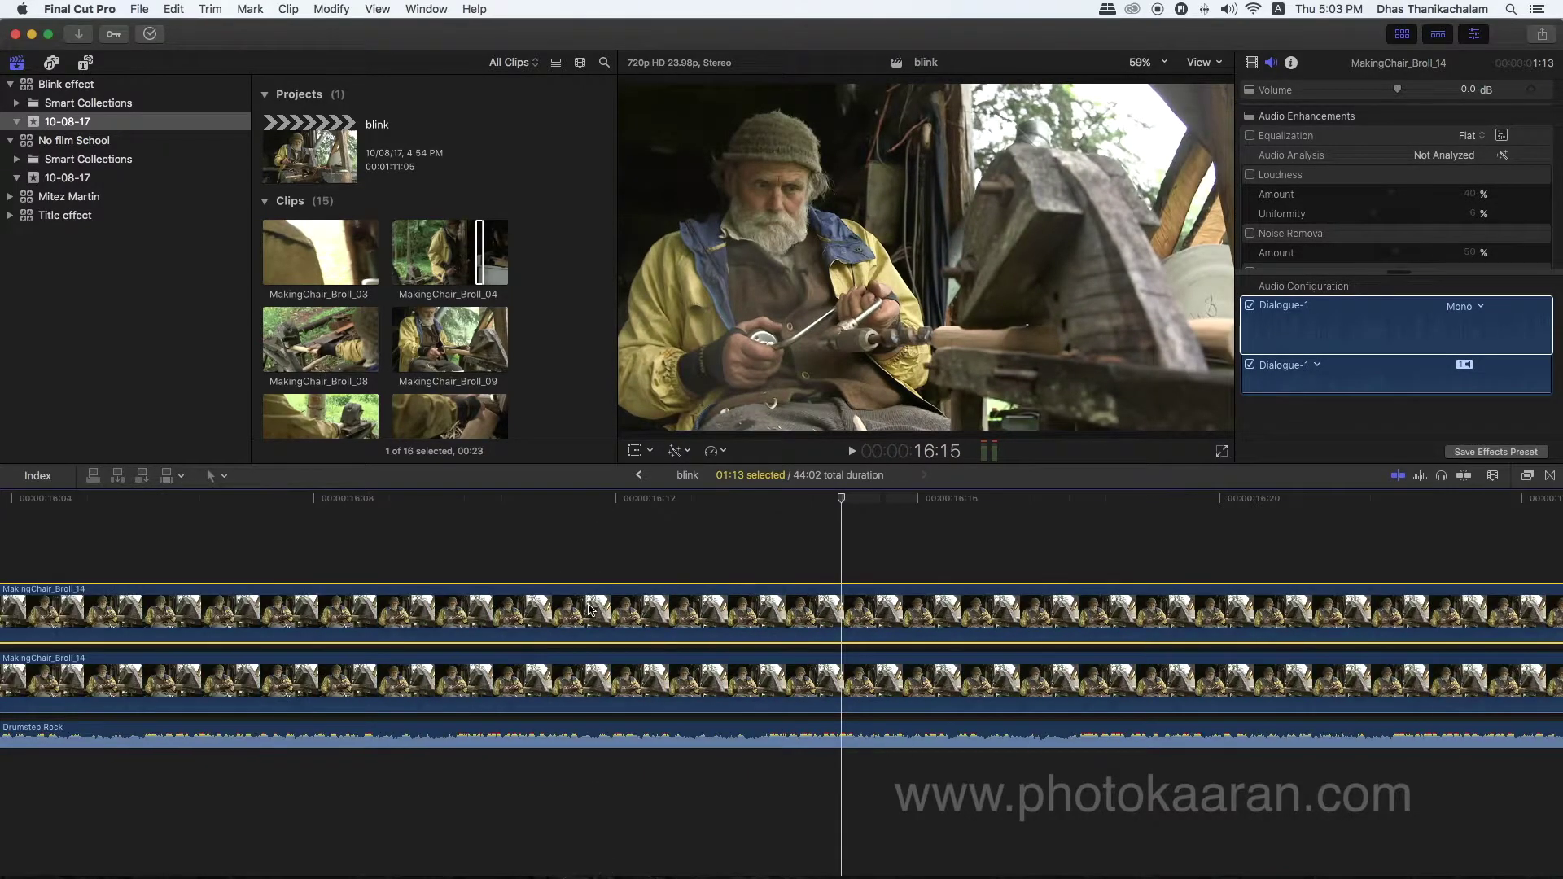
key(super+equal)
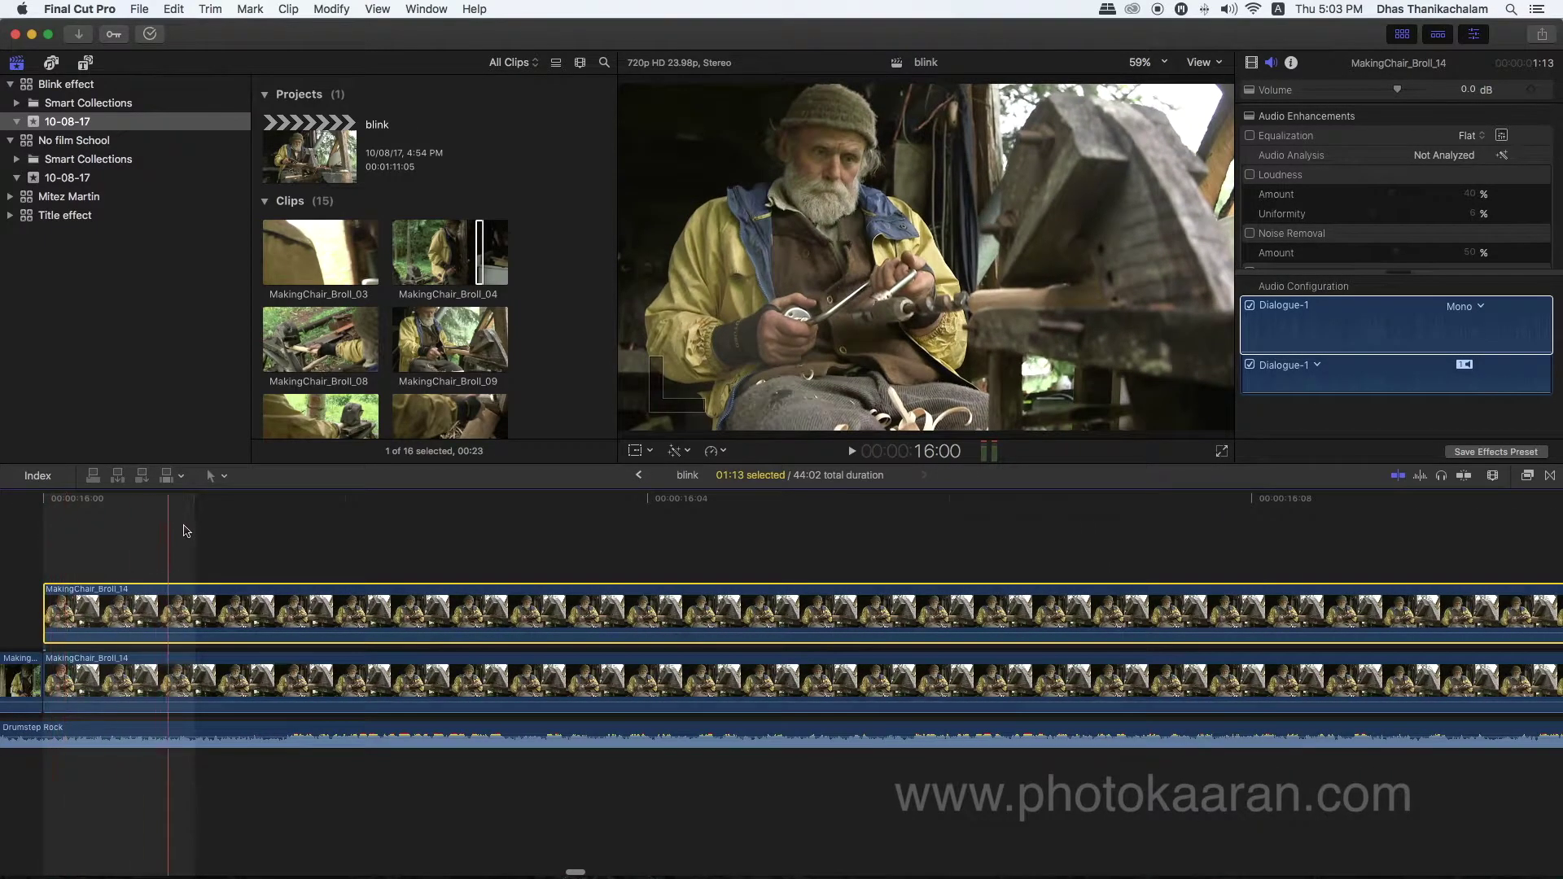
key(super+minus)
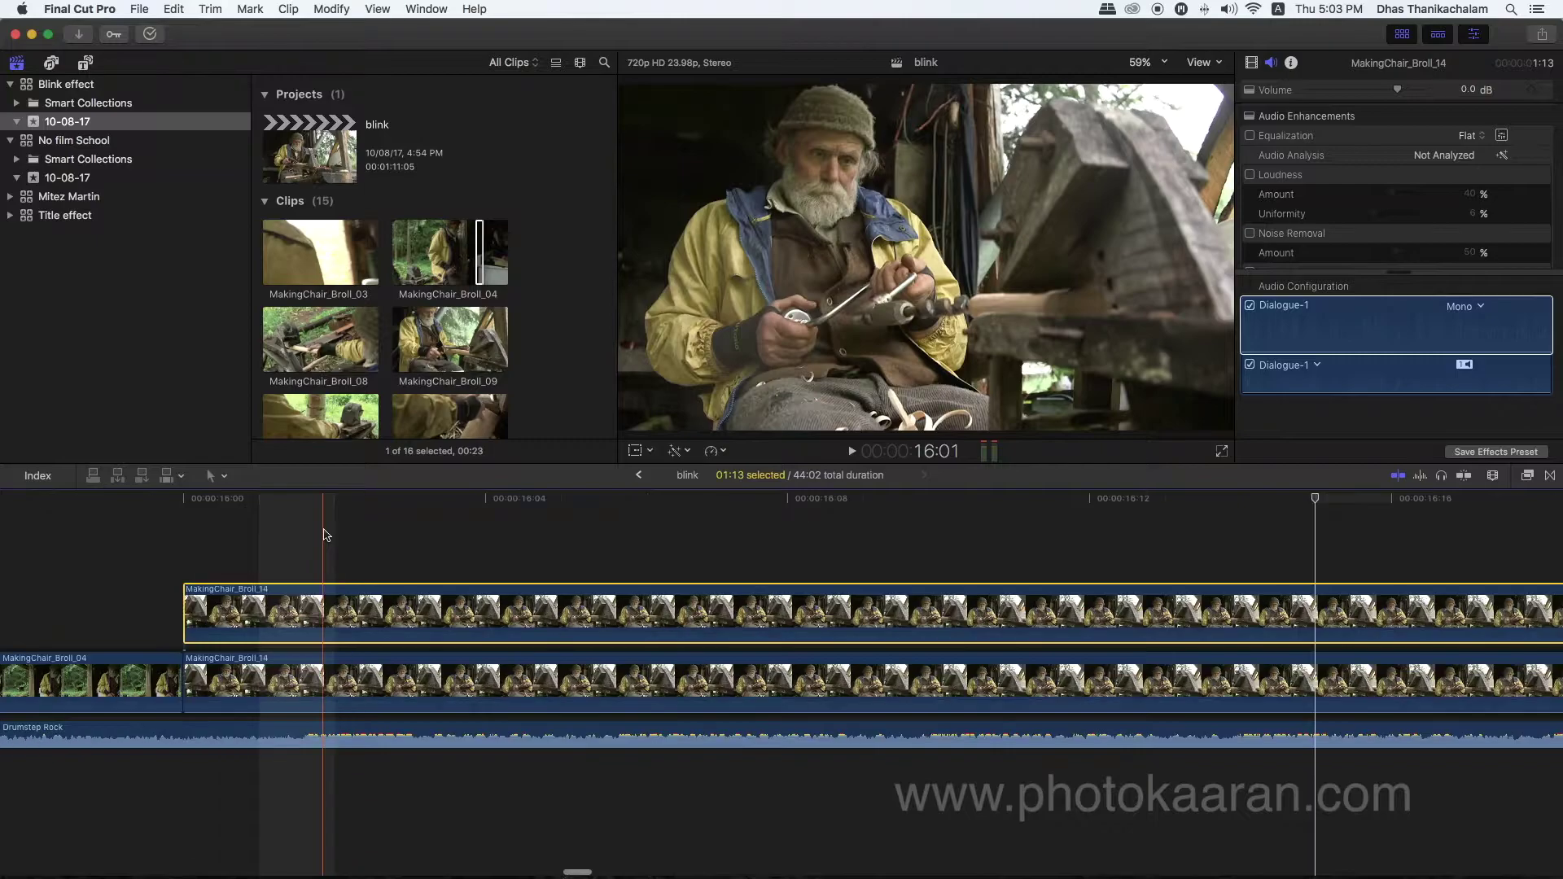
key(super+minus)
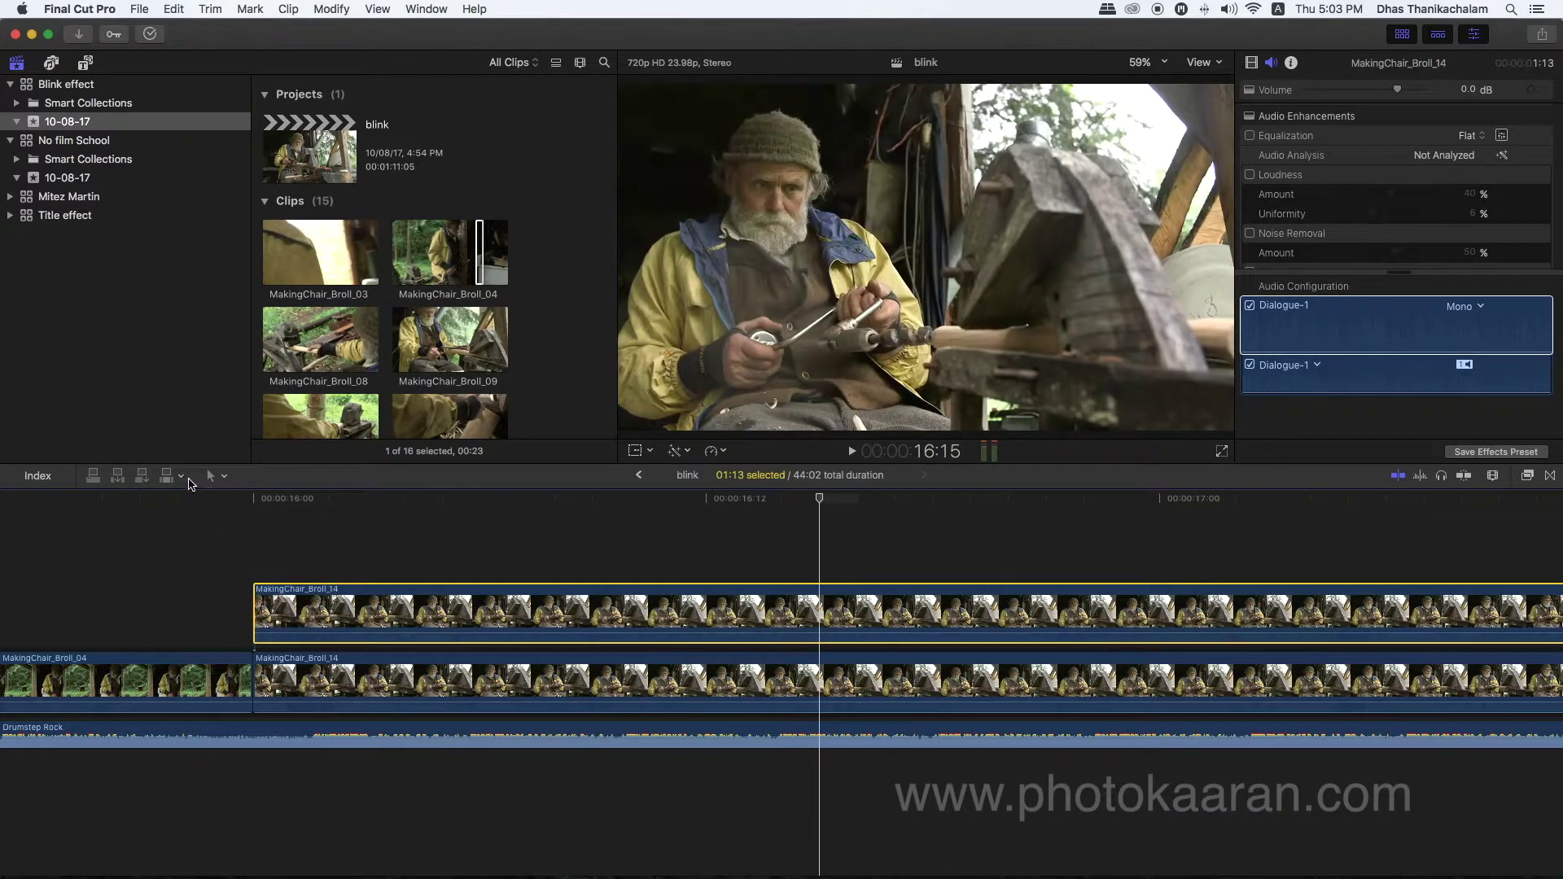
- With the Blade tool, cut the connected copy into one-frame pieces along its first part
click(223, 477)
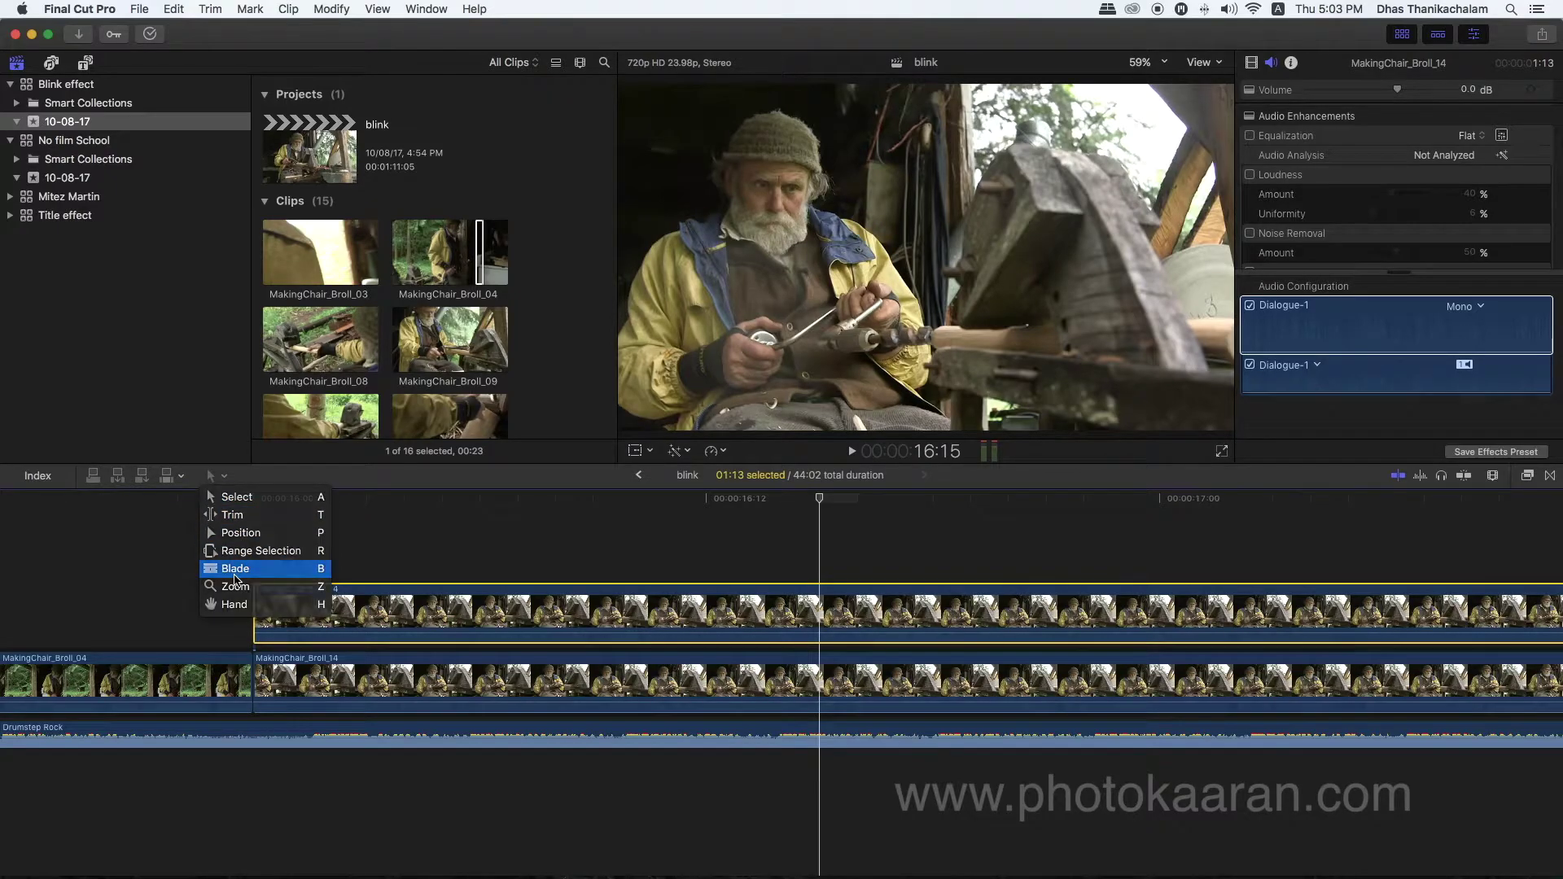
click(244, 569)
click(328, 630)
click(403, 628)
click(479, 626)
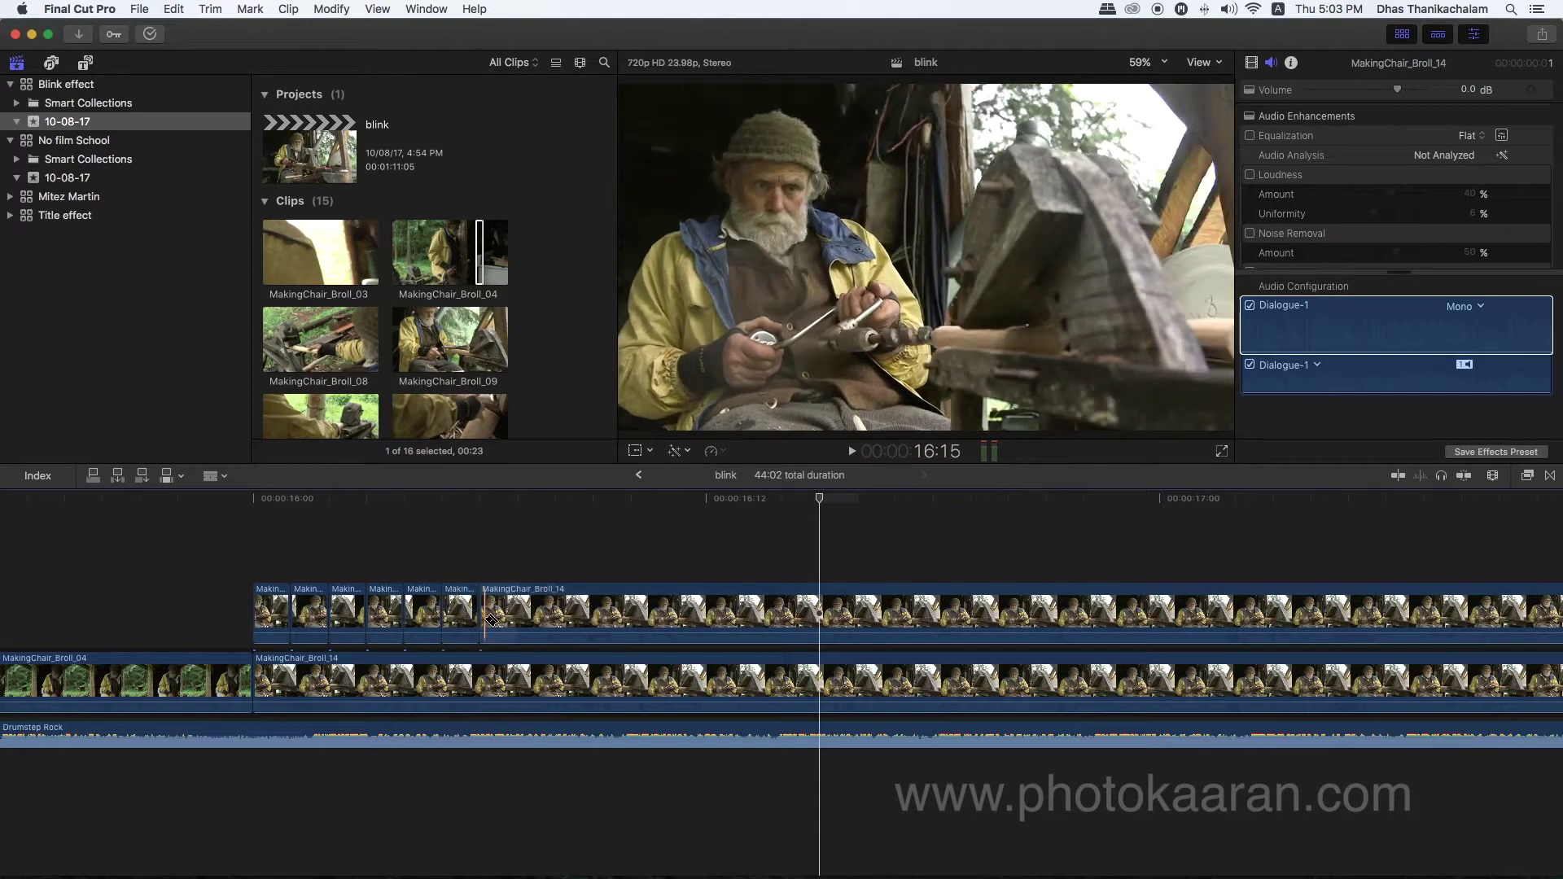
click(554, 624)
click(629, 623)
click(668, 622)
click(709, 622)
click(822, 622)
click(935, 622)
click(1200, 622)
- Continue the one-frame cuts through to the end of the connected clip
scroll(1200, 622, right, 5)
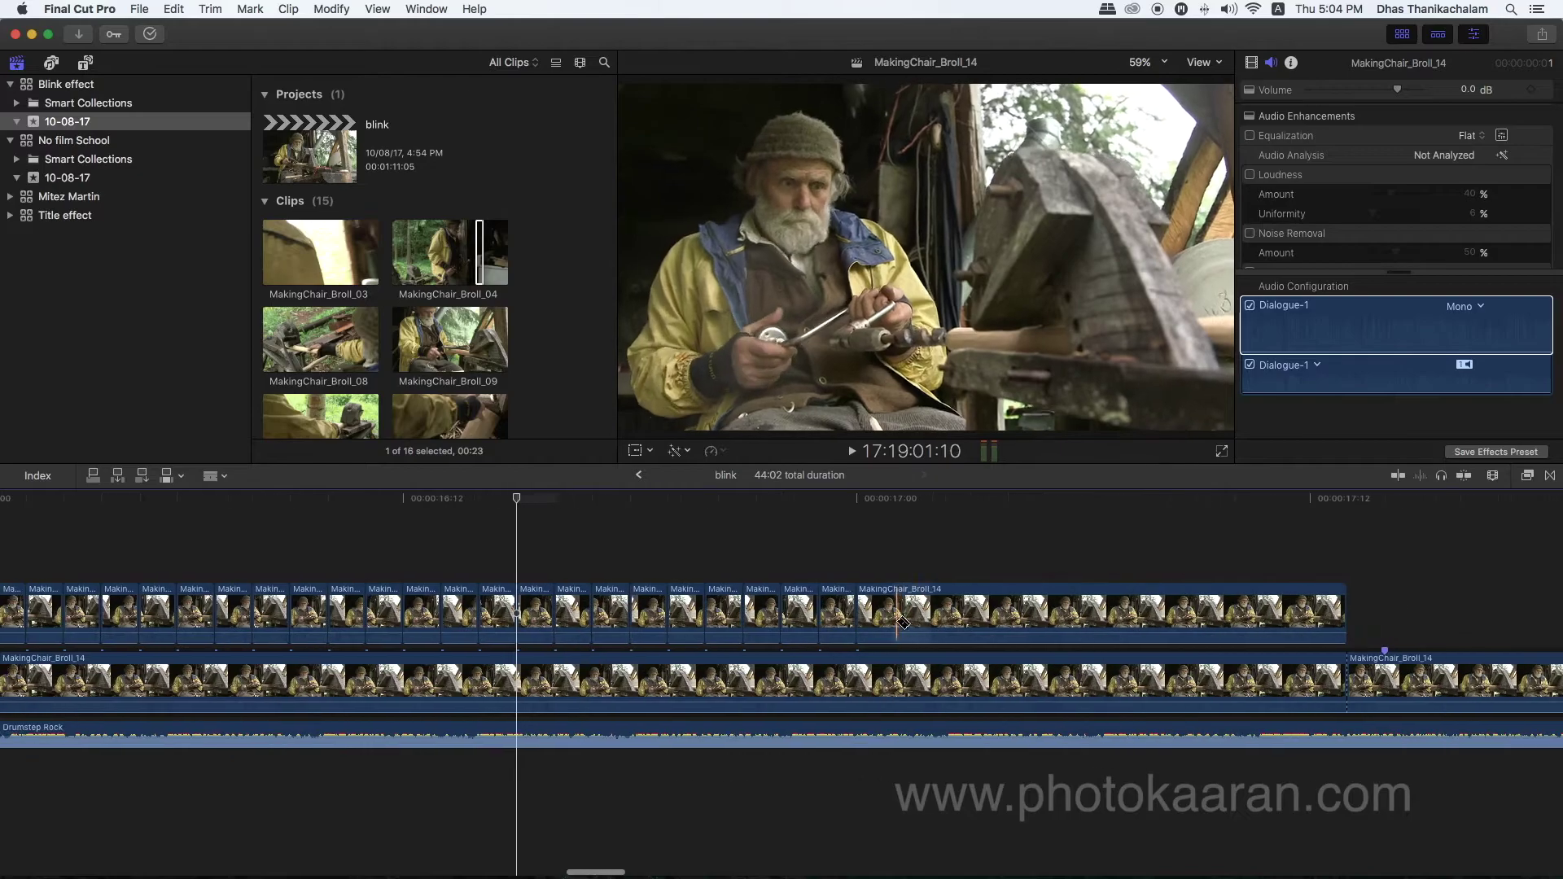
click(1083, 623)
click(1165, 623)
click(1202, 623)
click(1239, 623)
click(1276, 623)
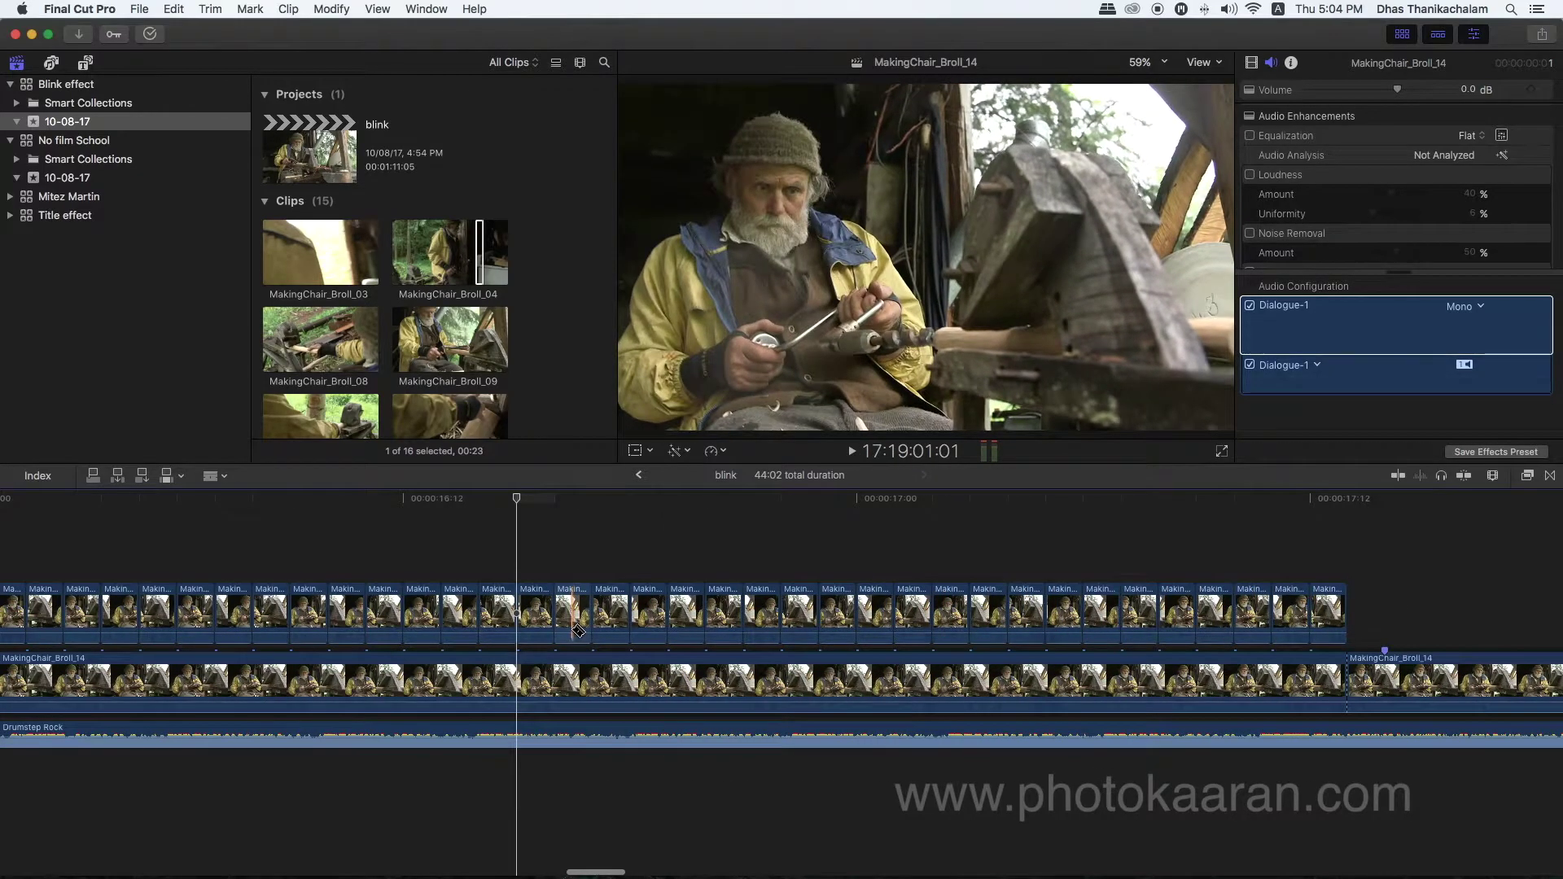
scroll(579, 631, left, 5)
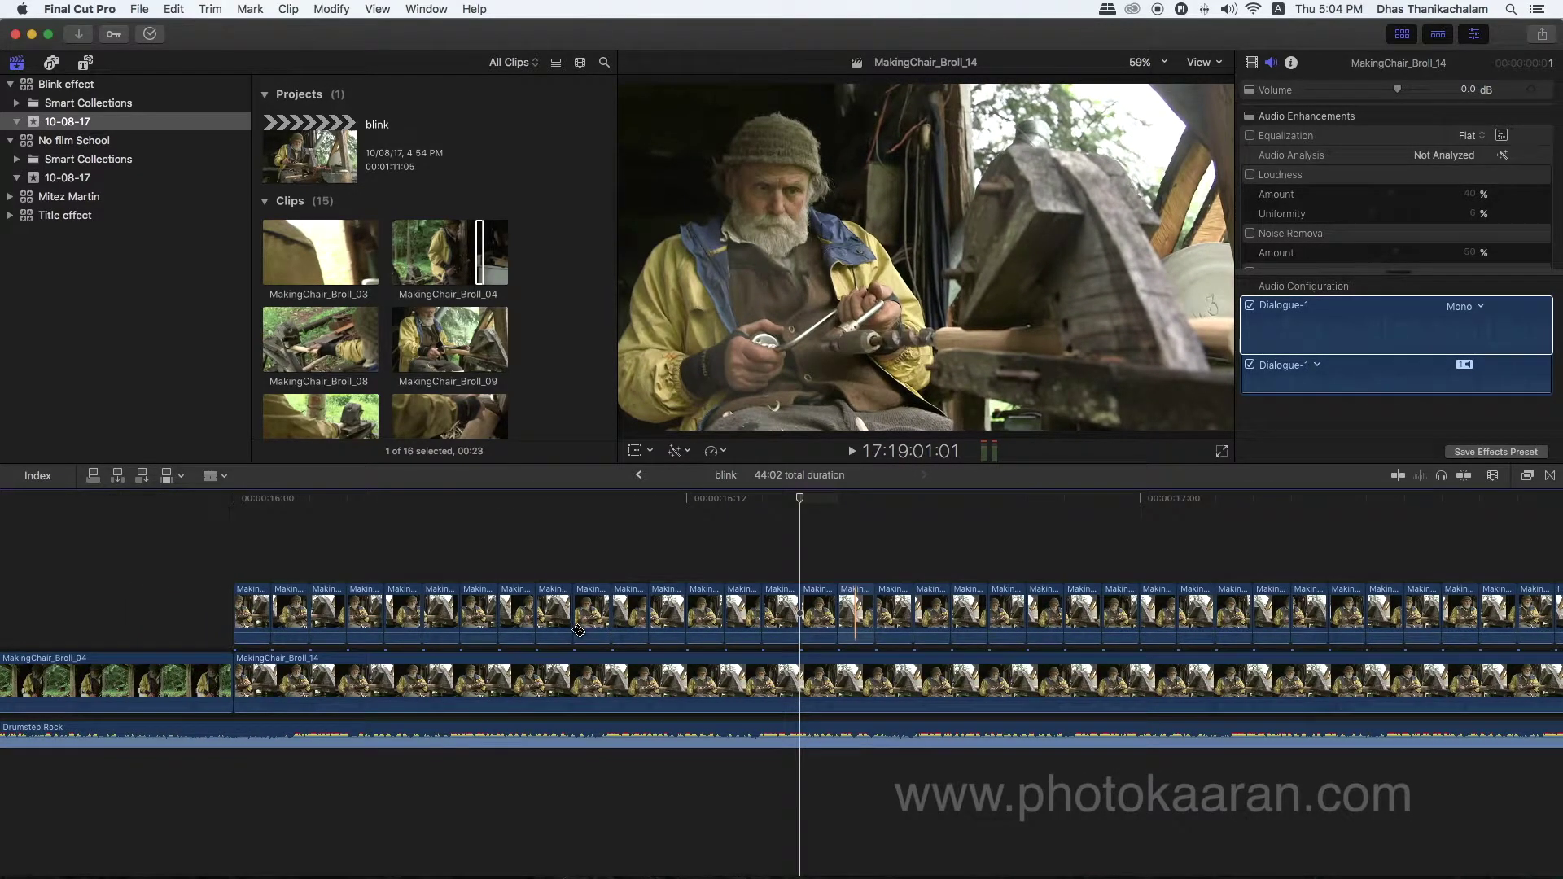
- Cmd-select every other bladed piece of the connected MakingChair_Broll_14 copy
super+click(290, 611)
super+click(365, 611)
super+click(441, 611)
super+click(516, 611)
super+click(837, 610)
super+click(1140, 611)
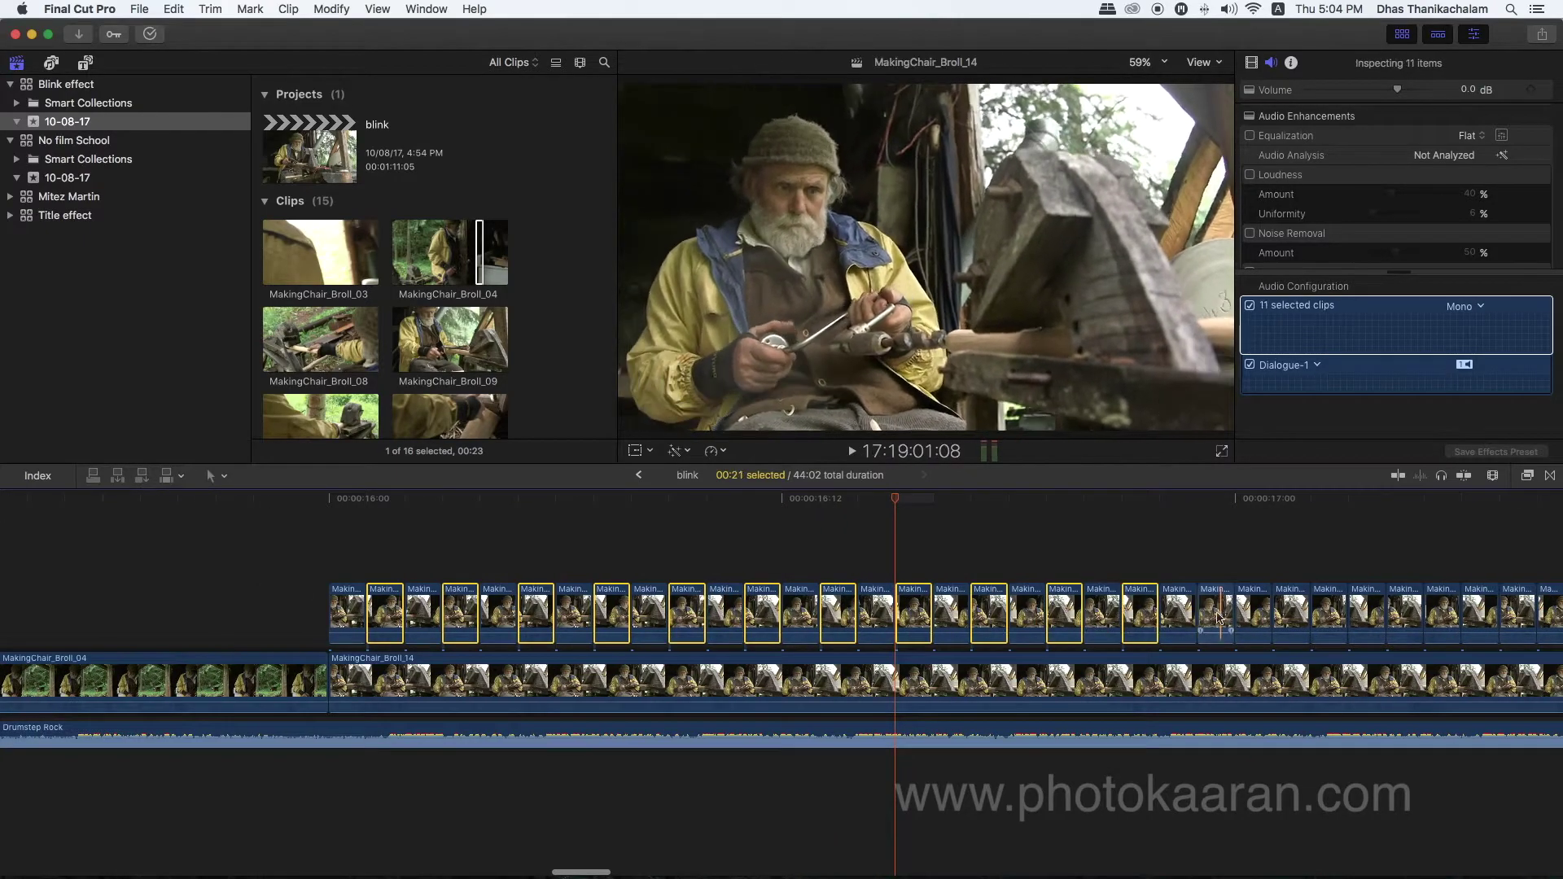
super+click(1217, 619)
super+click(943, 611)
super+click(1018, 610)
super+click(1093, 611)
super+click(1170, 611)
super+click(1320, 612)
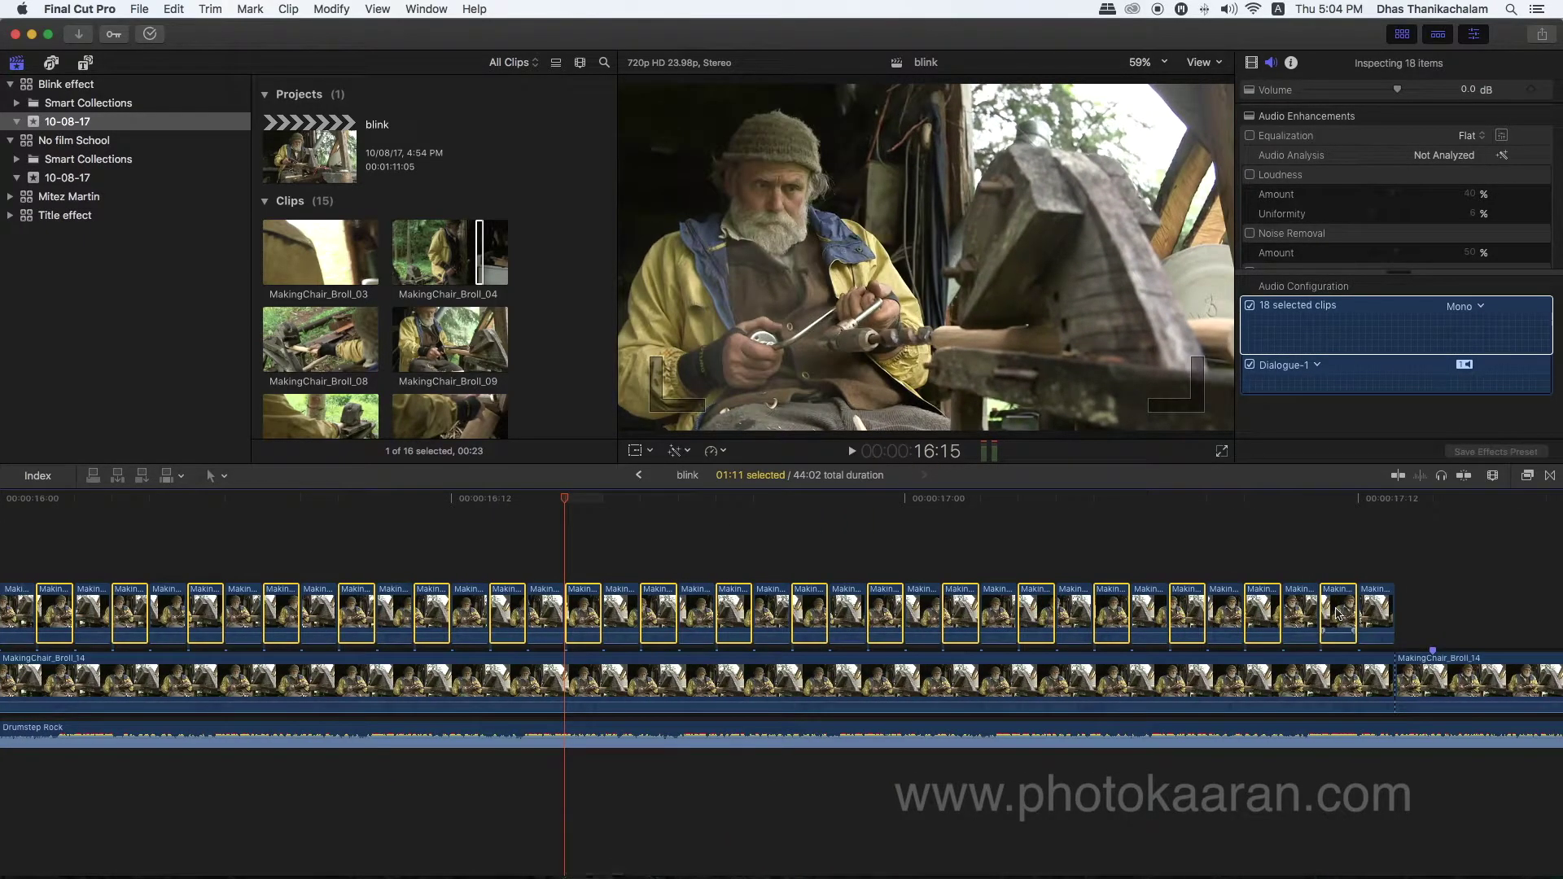
- Delete the selected pieces to leave gaps, then select the MakingChair_Broll_14 storyline clip
key(Delete)
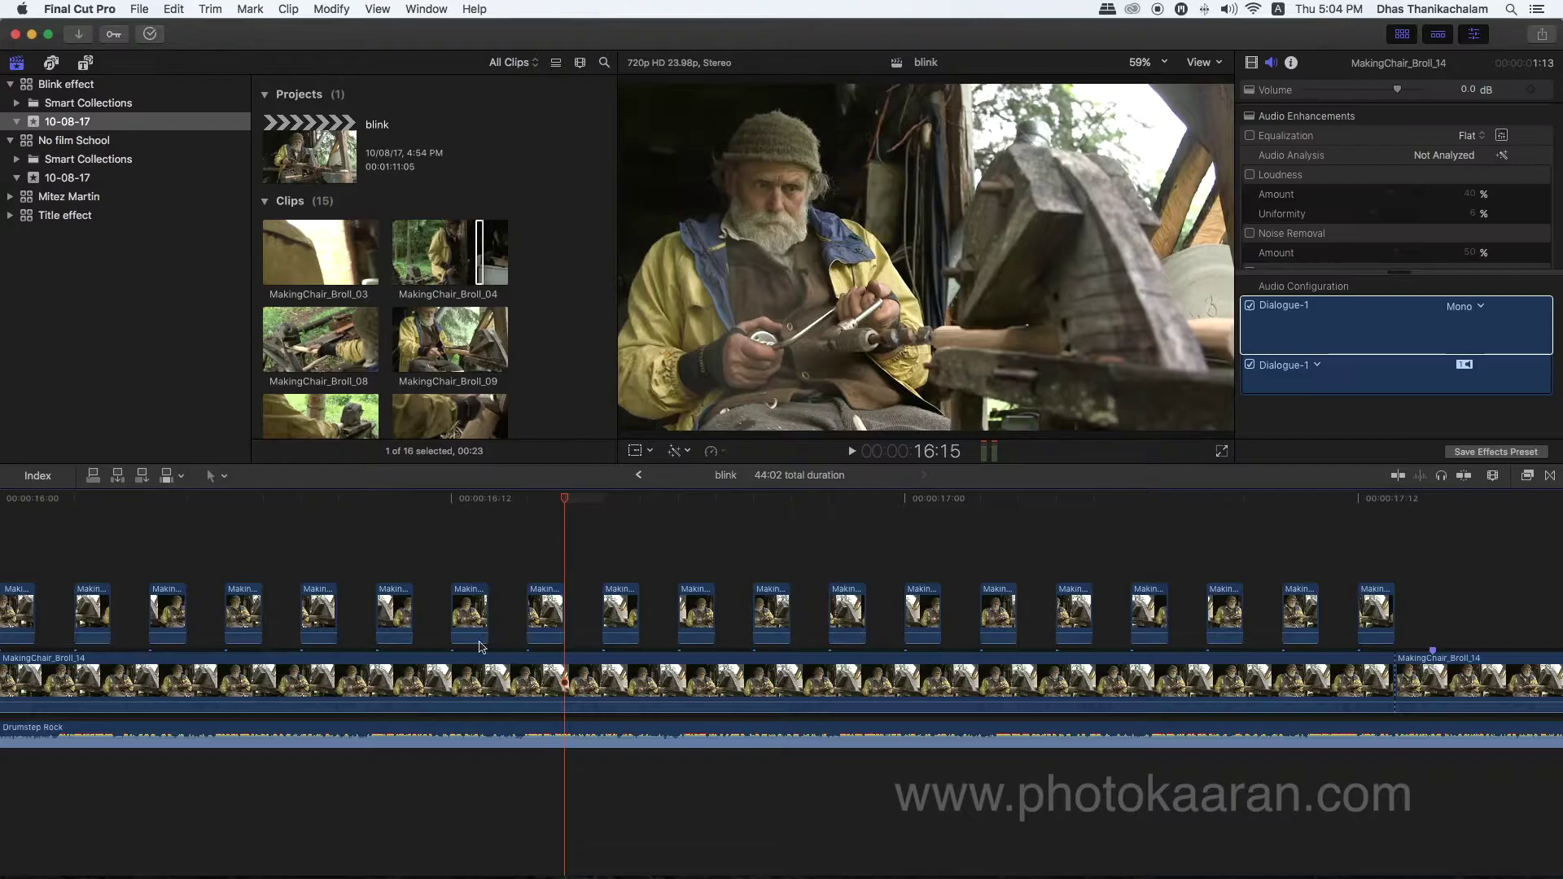
scroll(371, 621, left, 10)
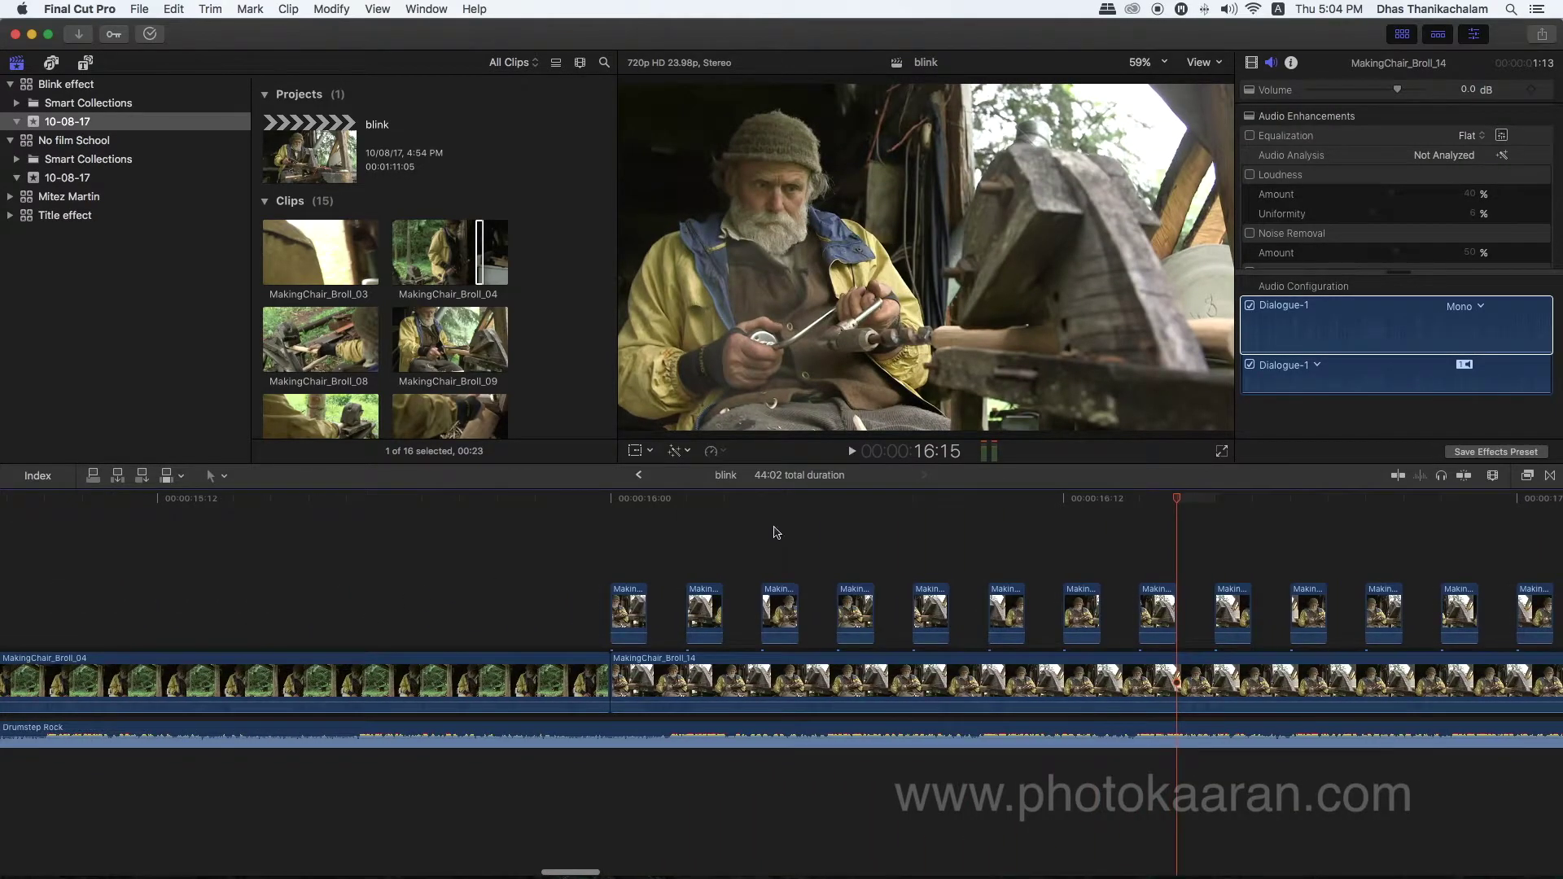
click(774, 659)
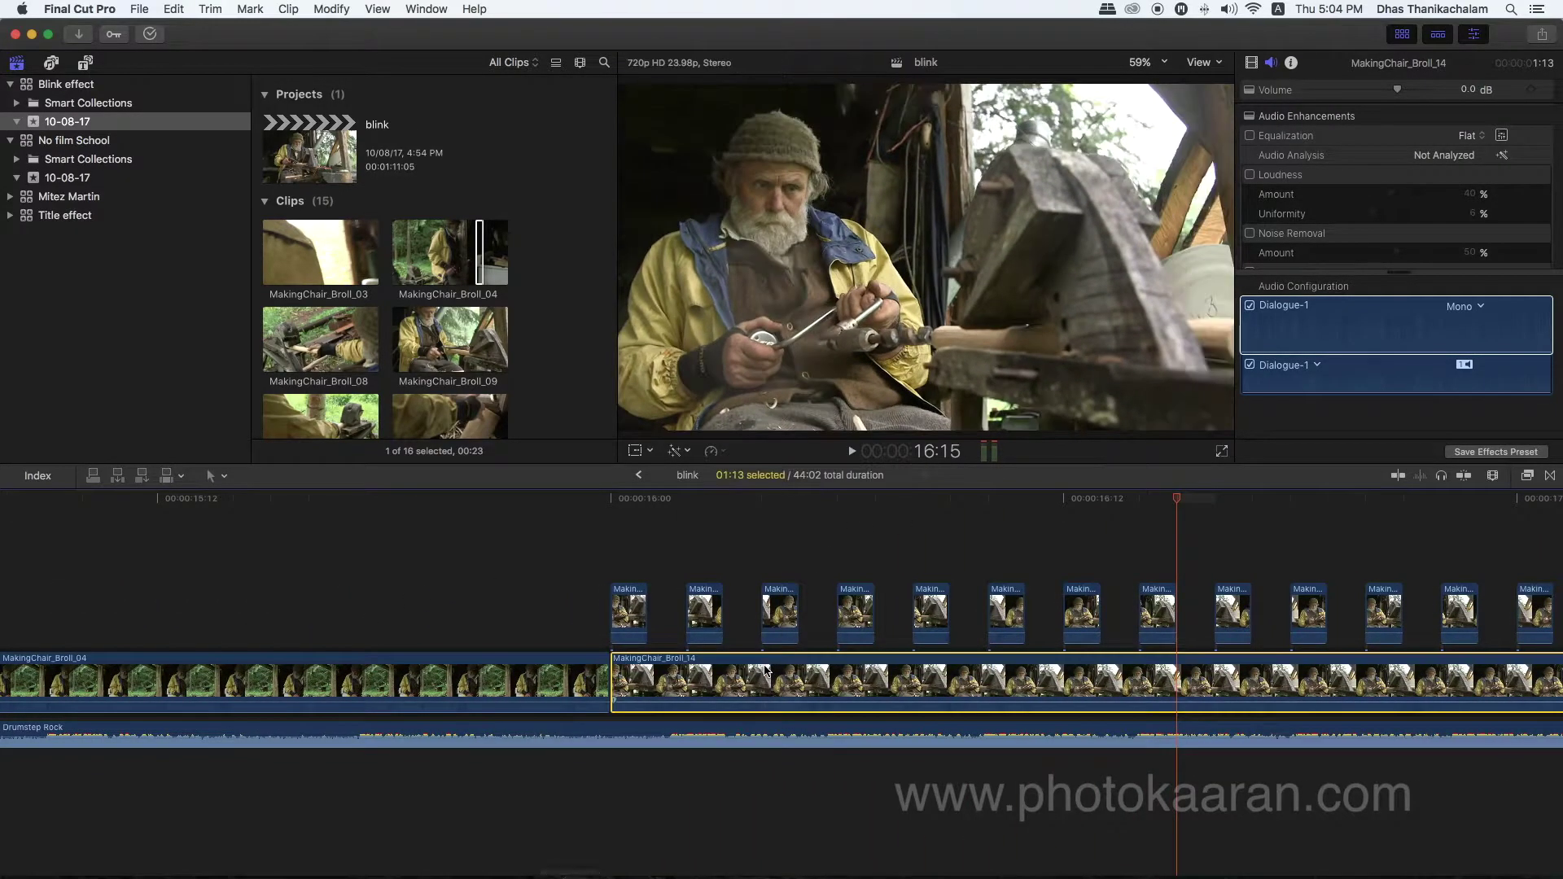
scroll(1250, 575, right, 10)
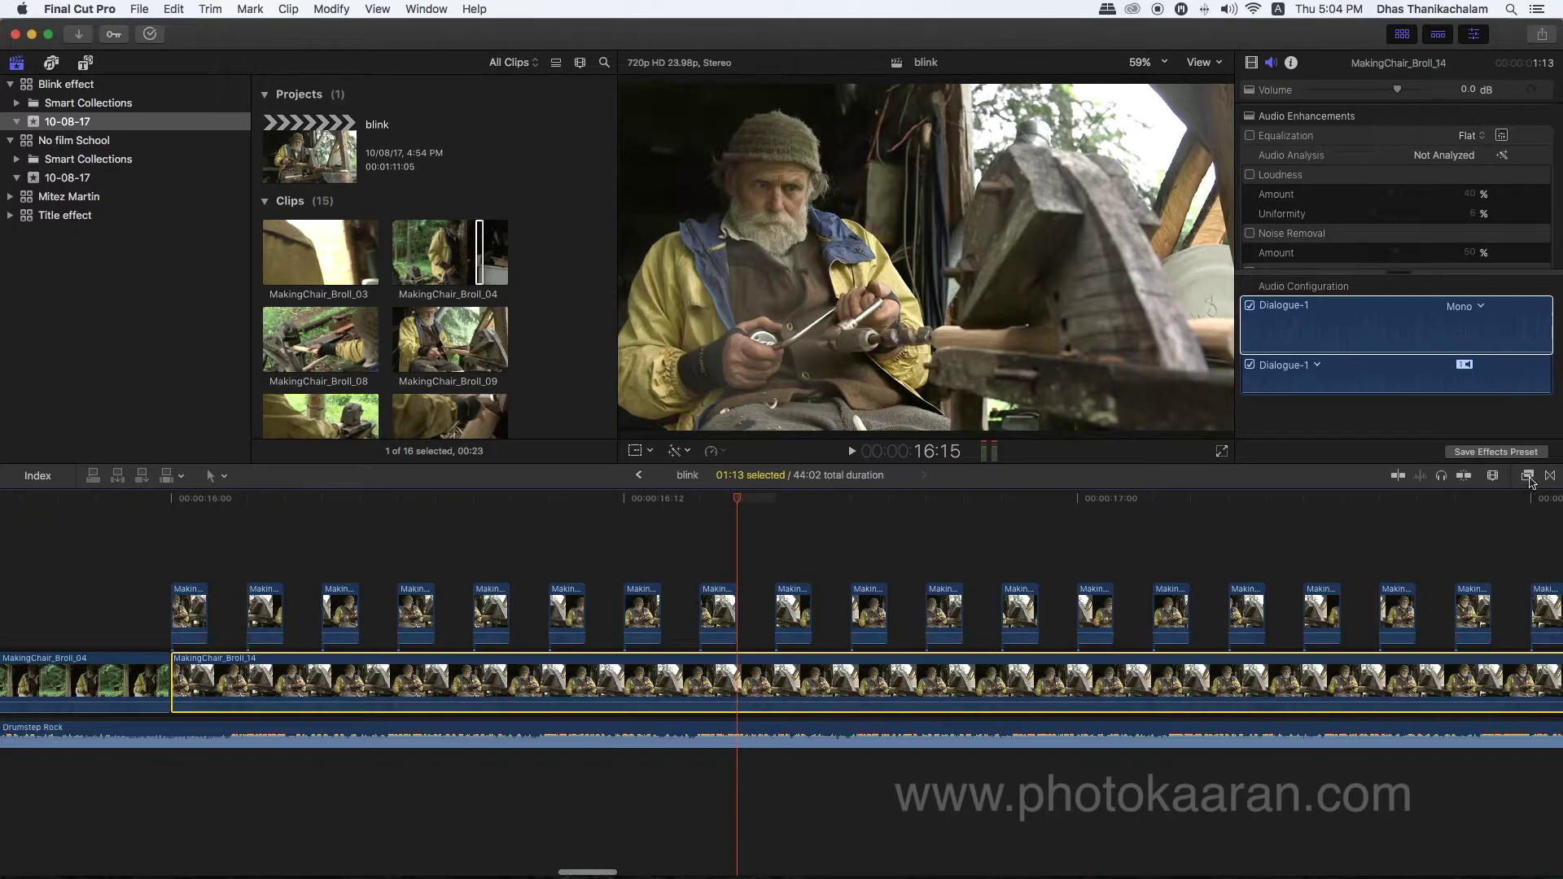
- Apply Color Correction from the Effects browser's Color category to MakingChair_Broll_14 and show its Video inspector
click(1528, 477)
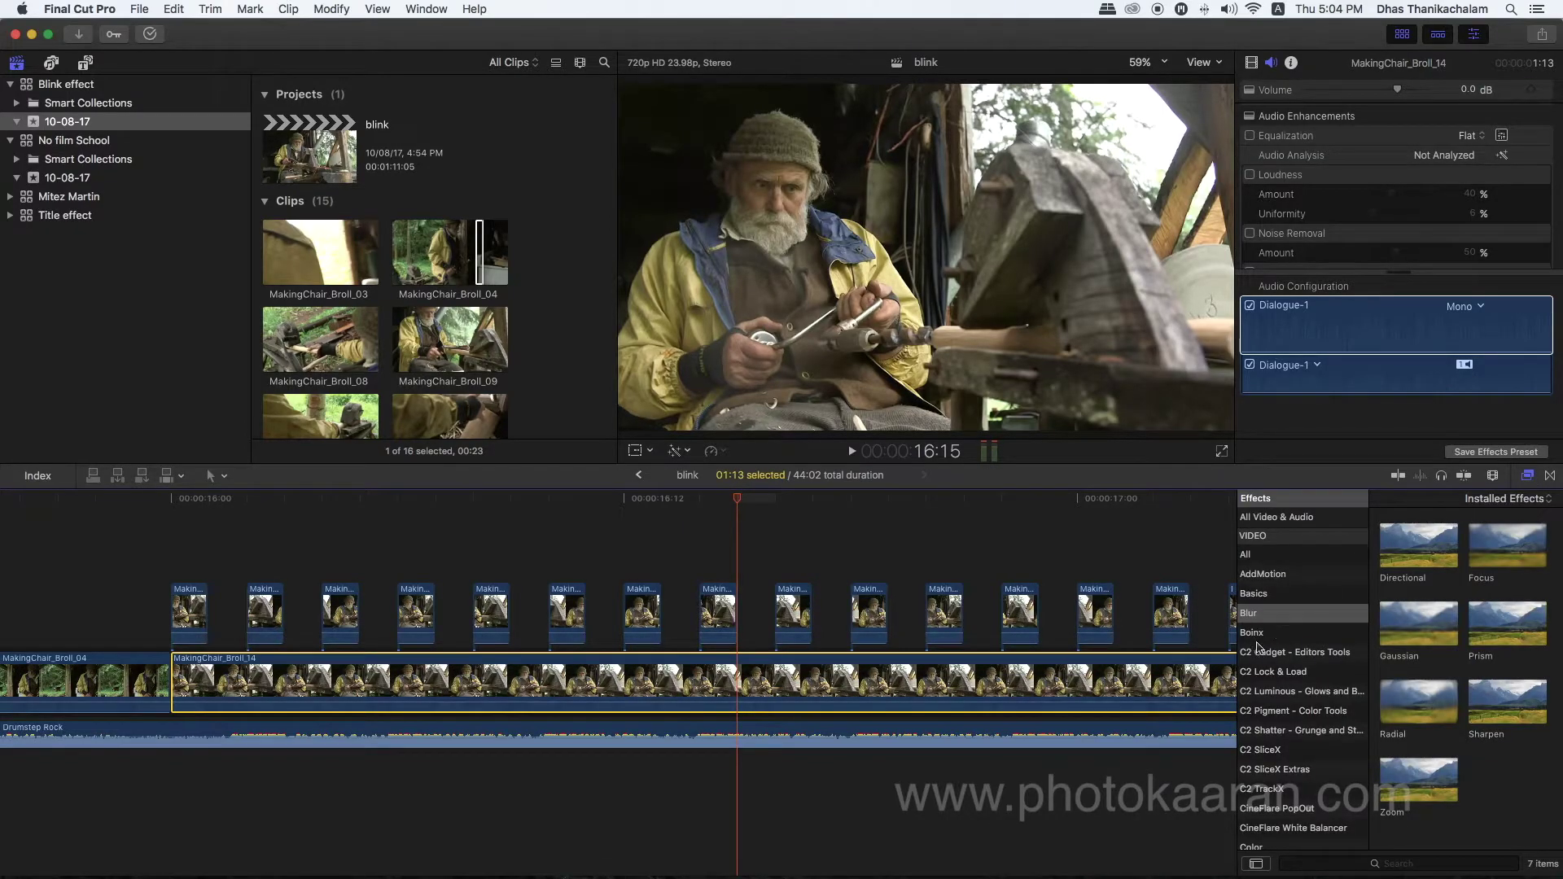
scroll(1275, 623, down, 5)
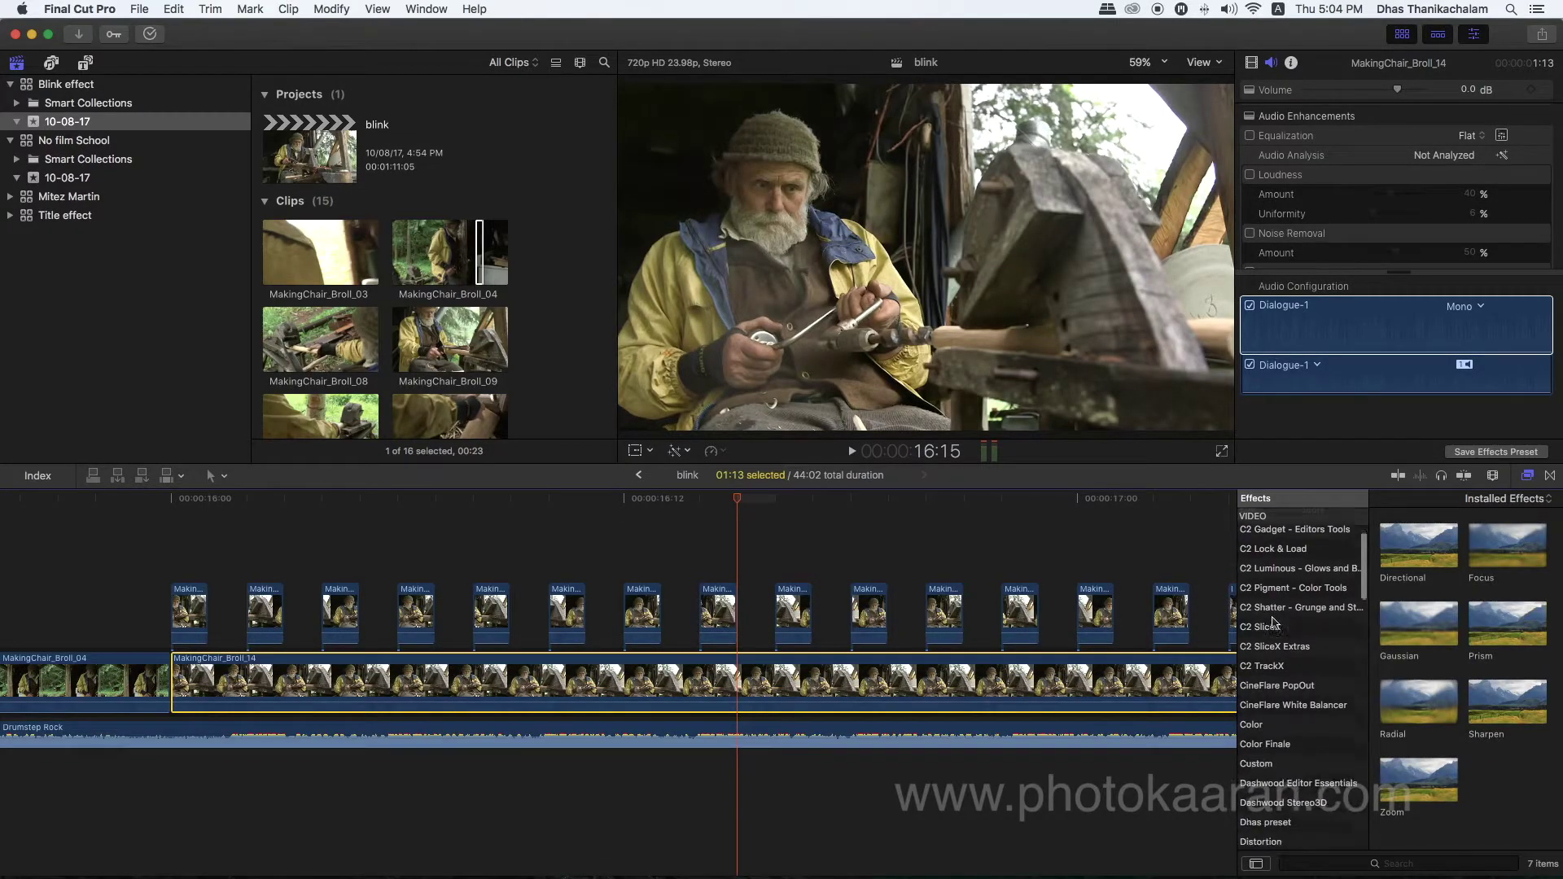
click(1256, 705)
drag(1437, 558, 736, 696)
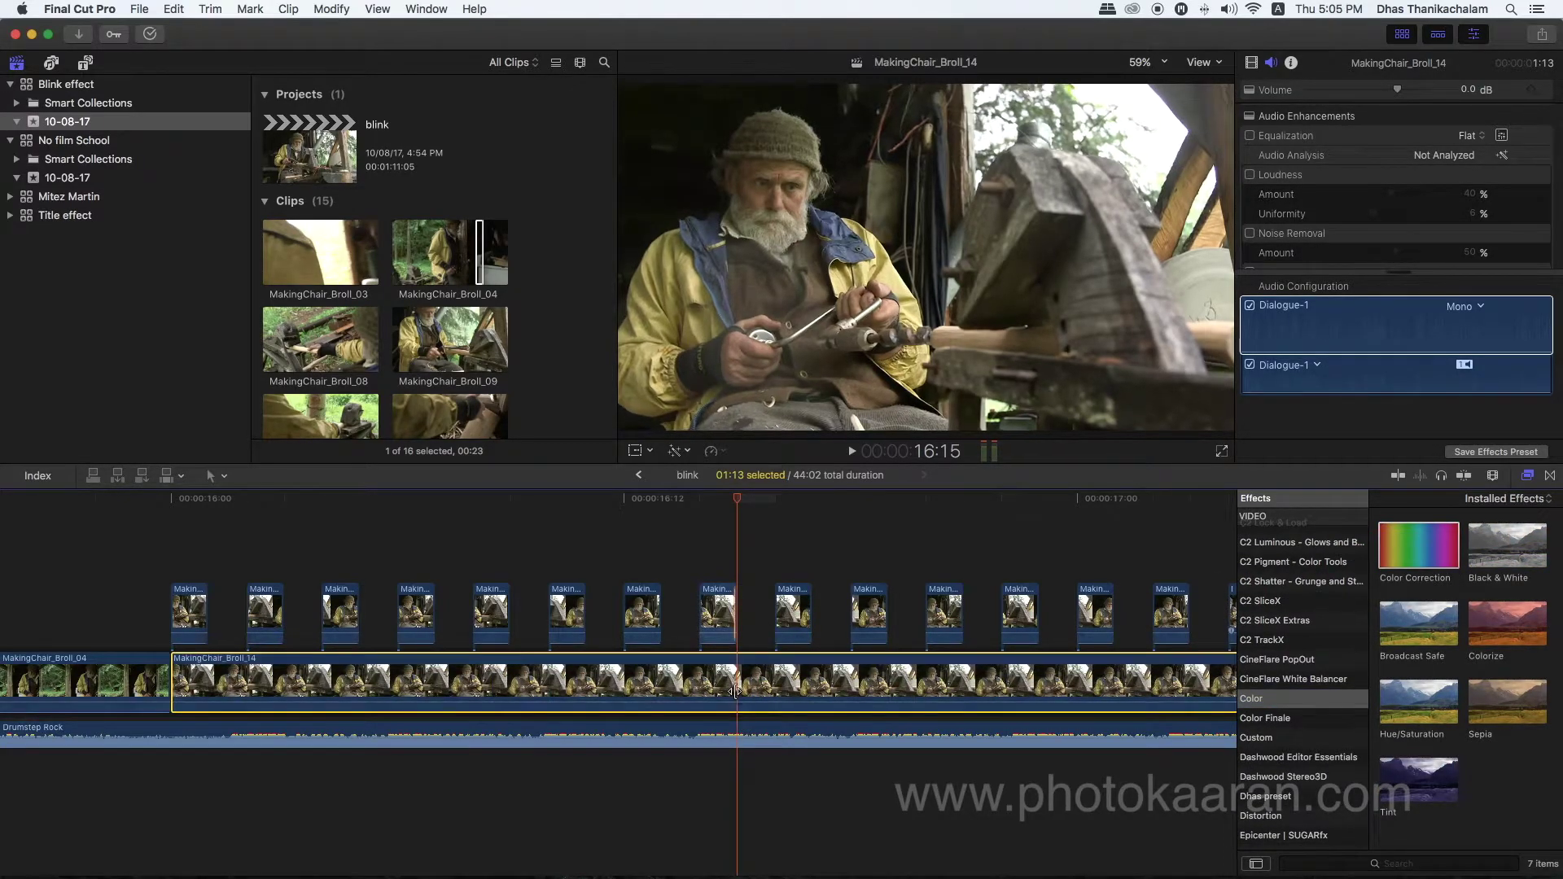
click(740, 501)
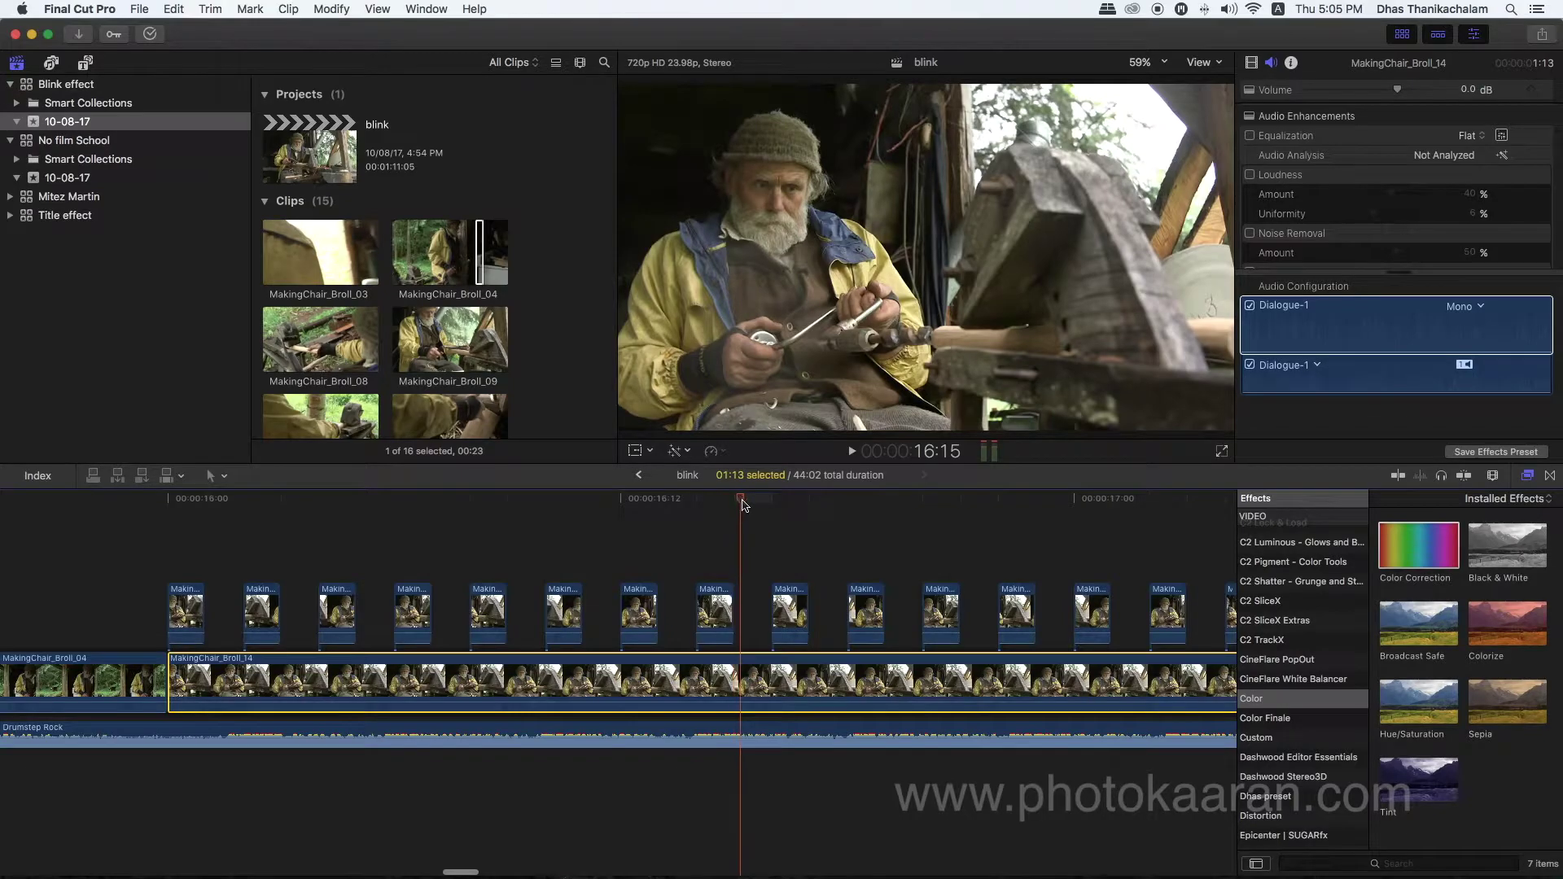
key(super+minus)
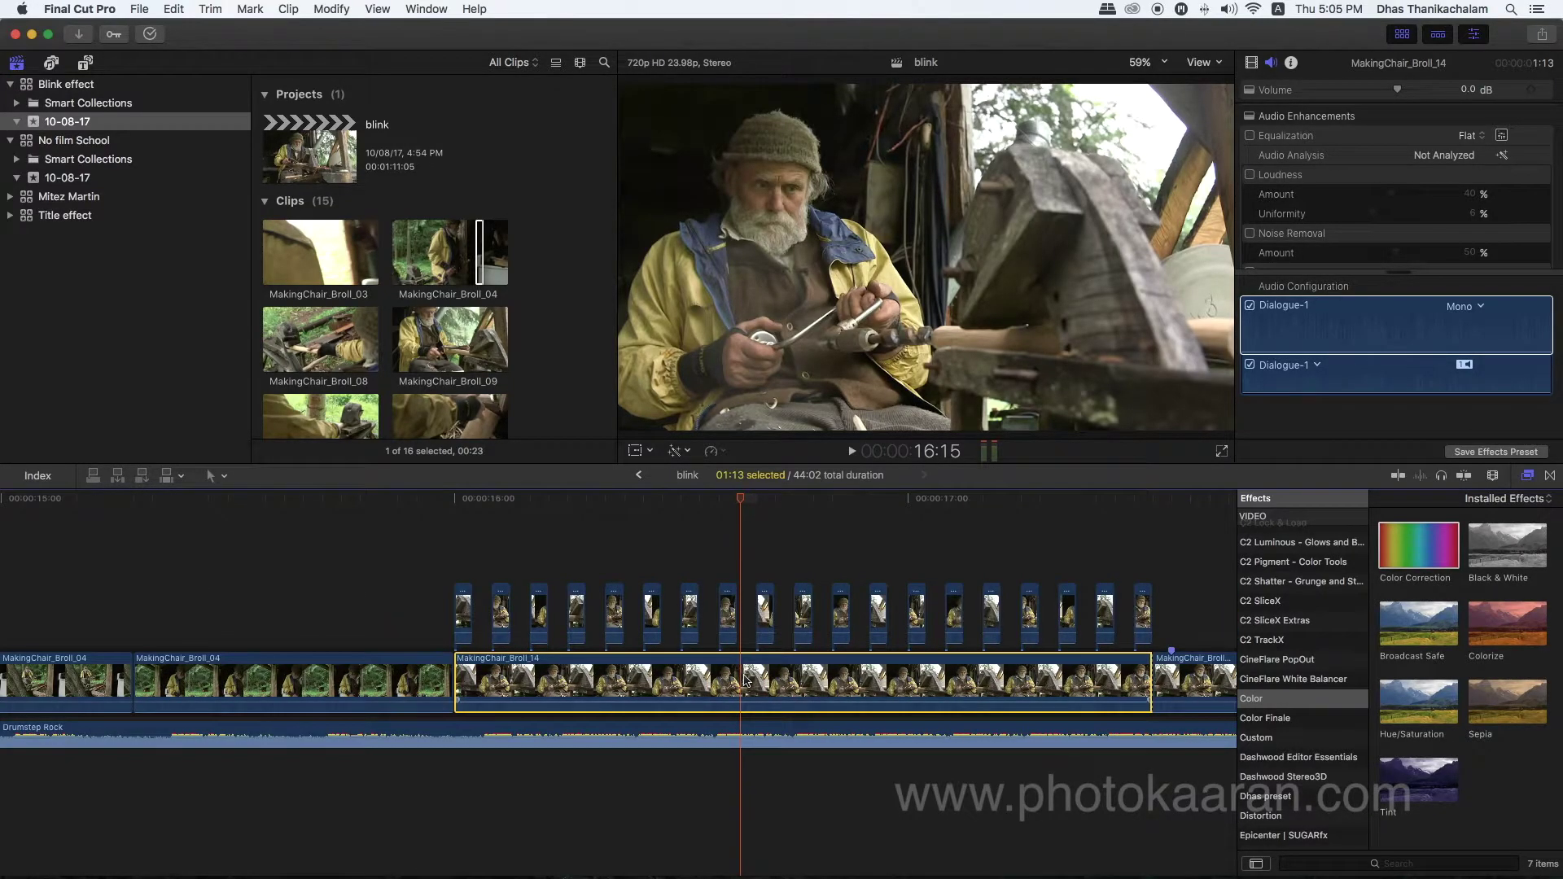
click(1265, 75)
click(1252, 63)
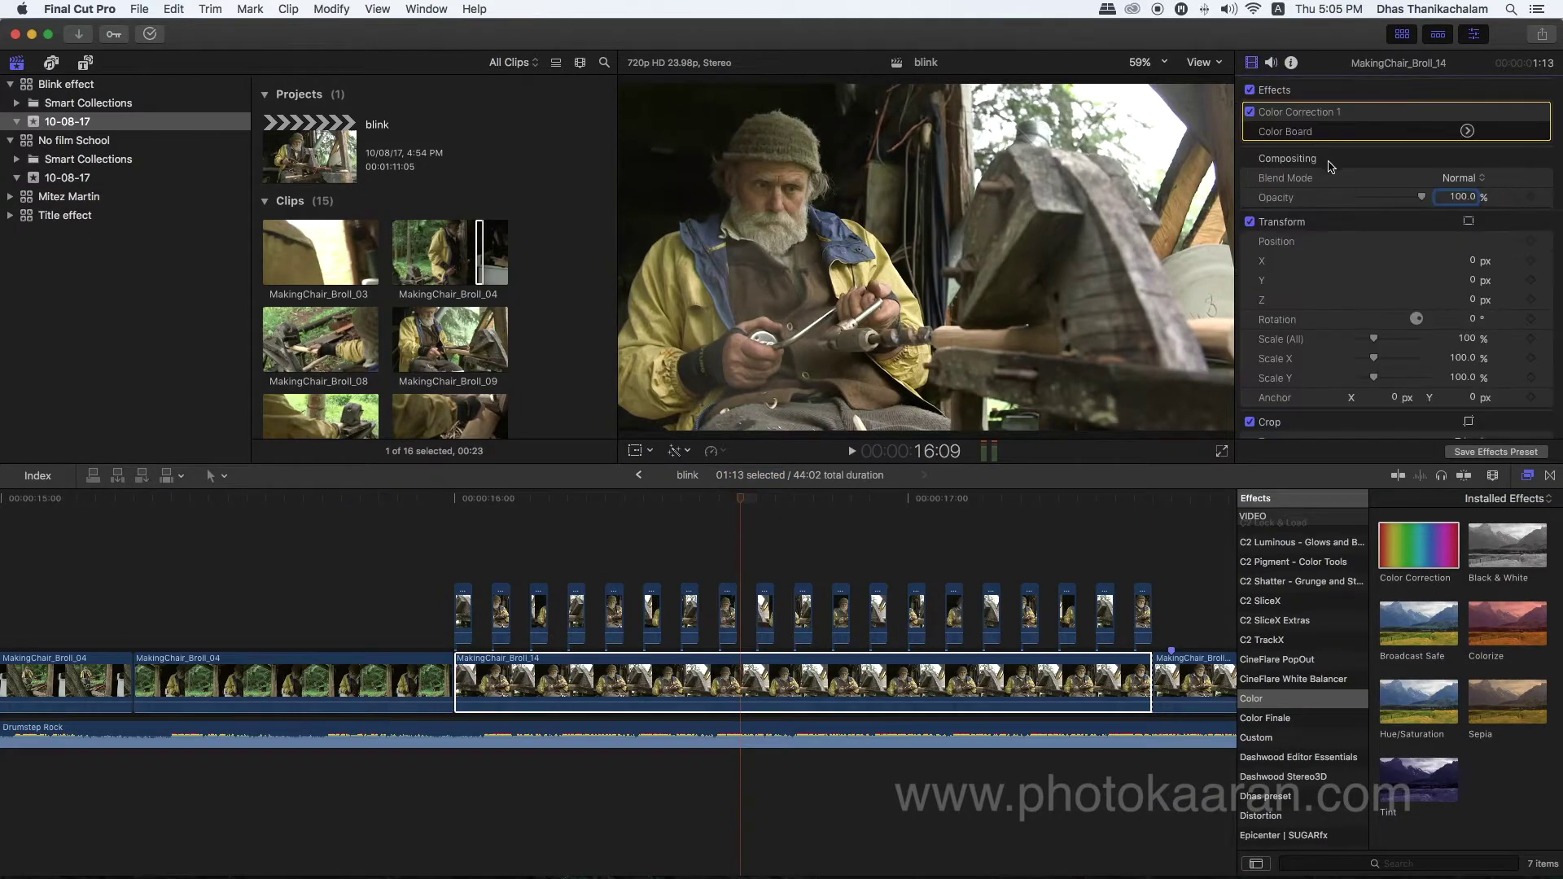
- In the Color Board, raise Highlights, Midtones and Shadows exposure to 100%, turning the frame white
click(1466, 132)
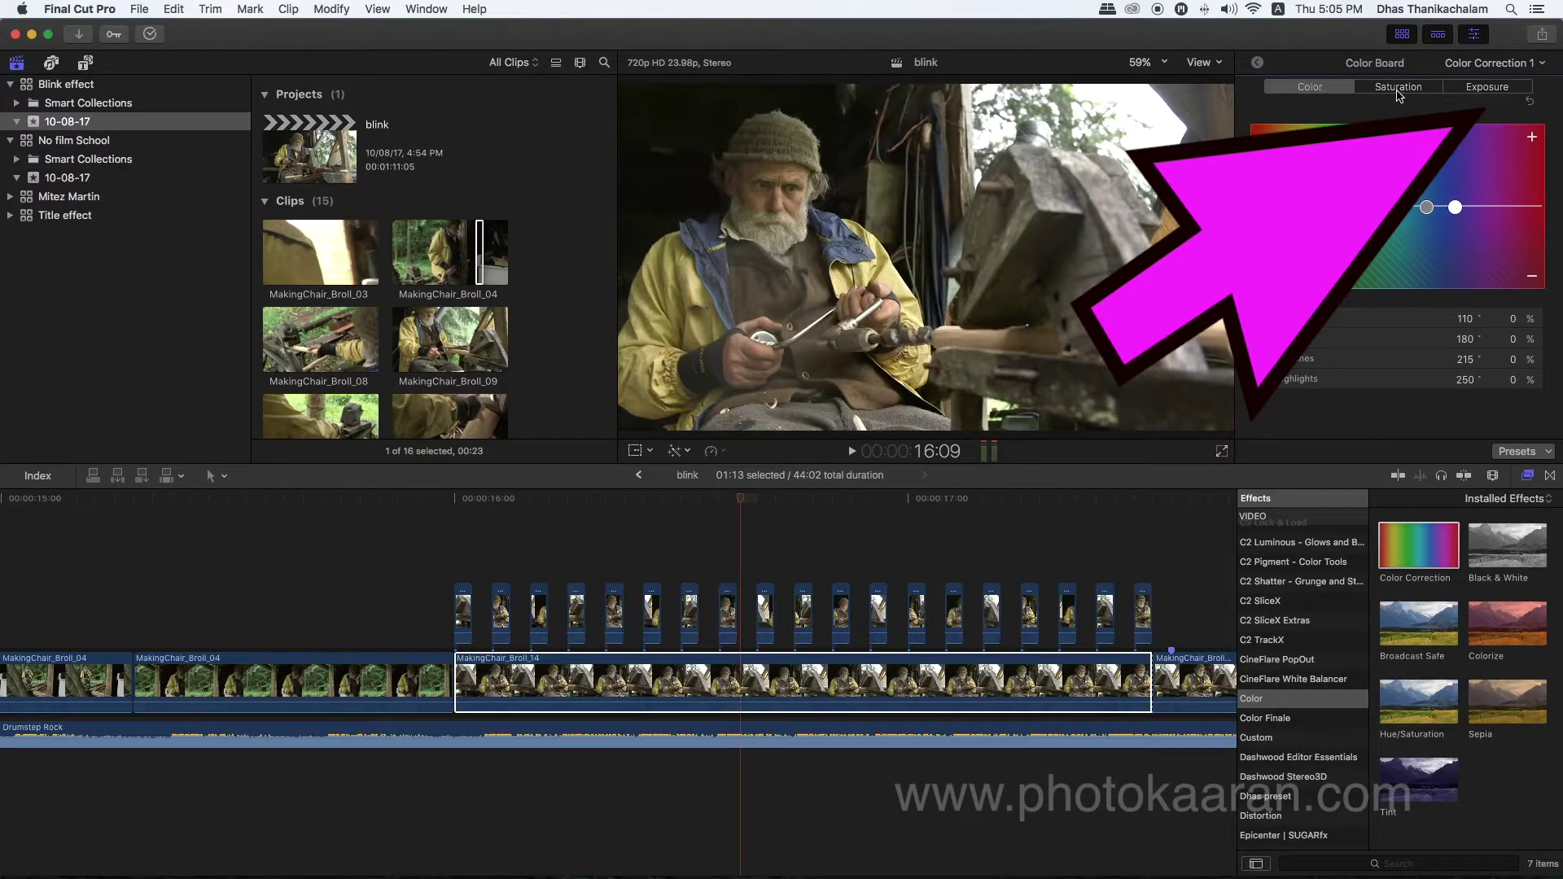
click(1503, 90)
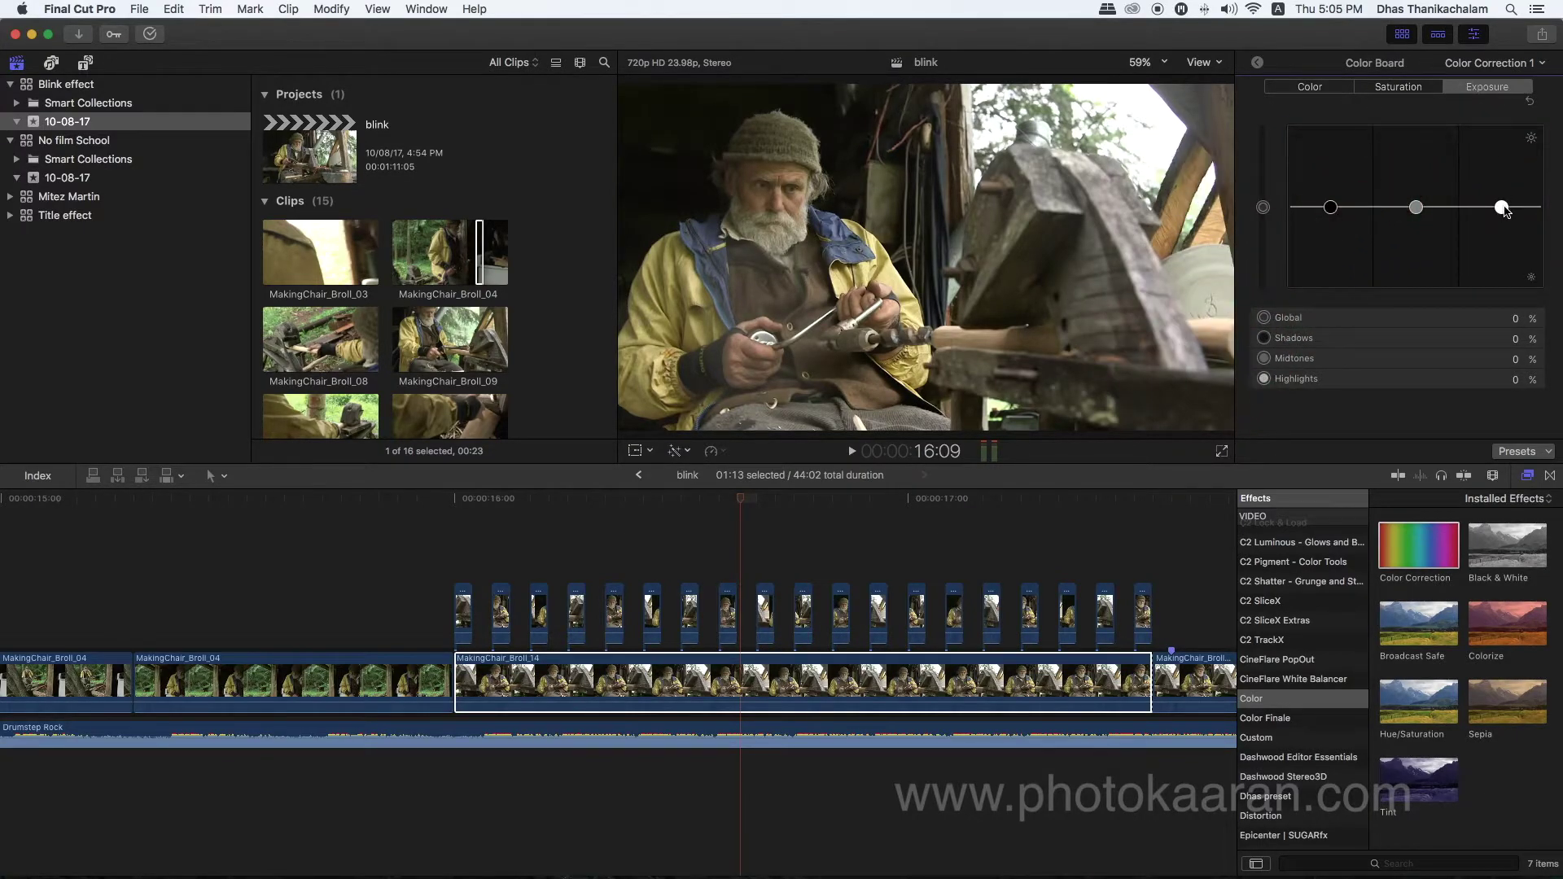
drag(1503, 208, 1502, 125)
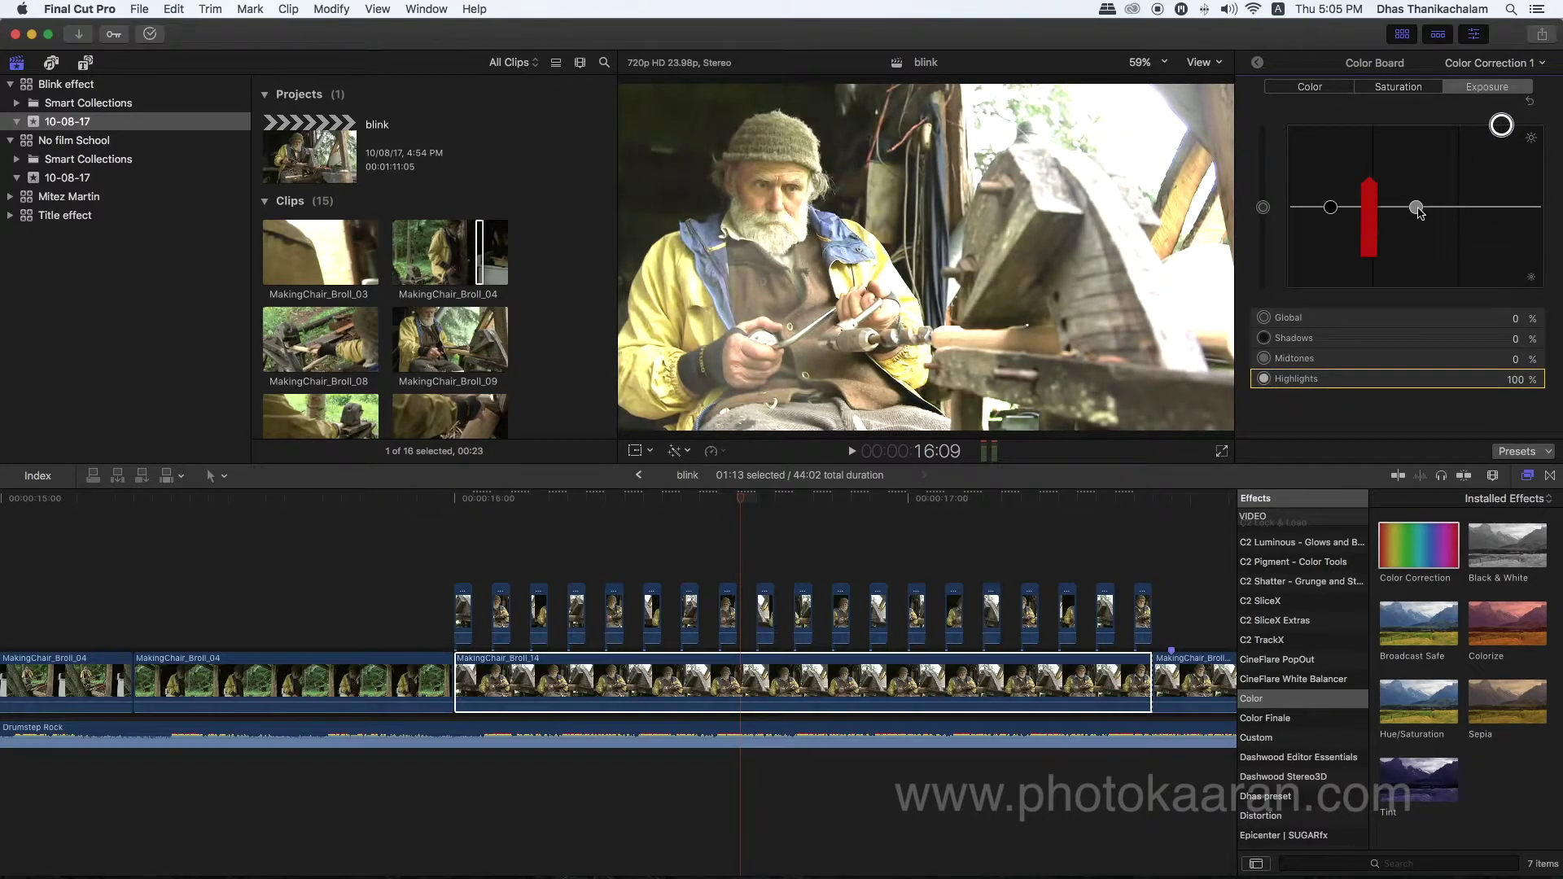
drag(1417, 209, 1416, 124)
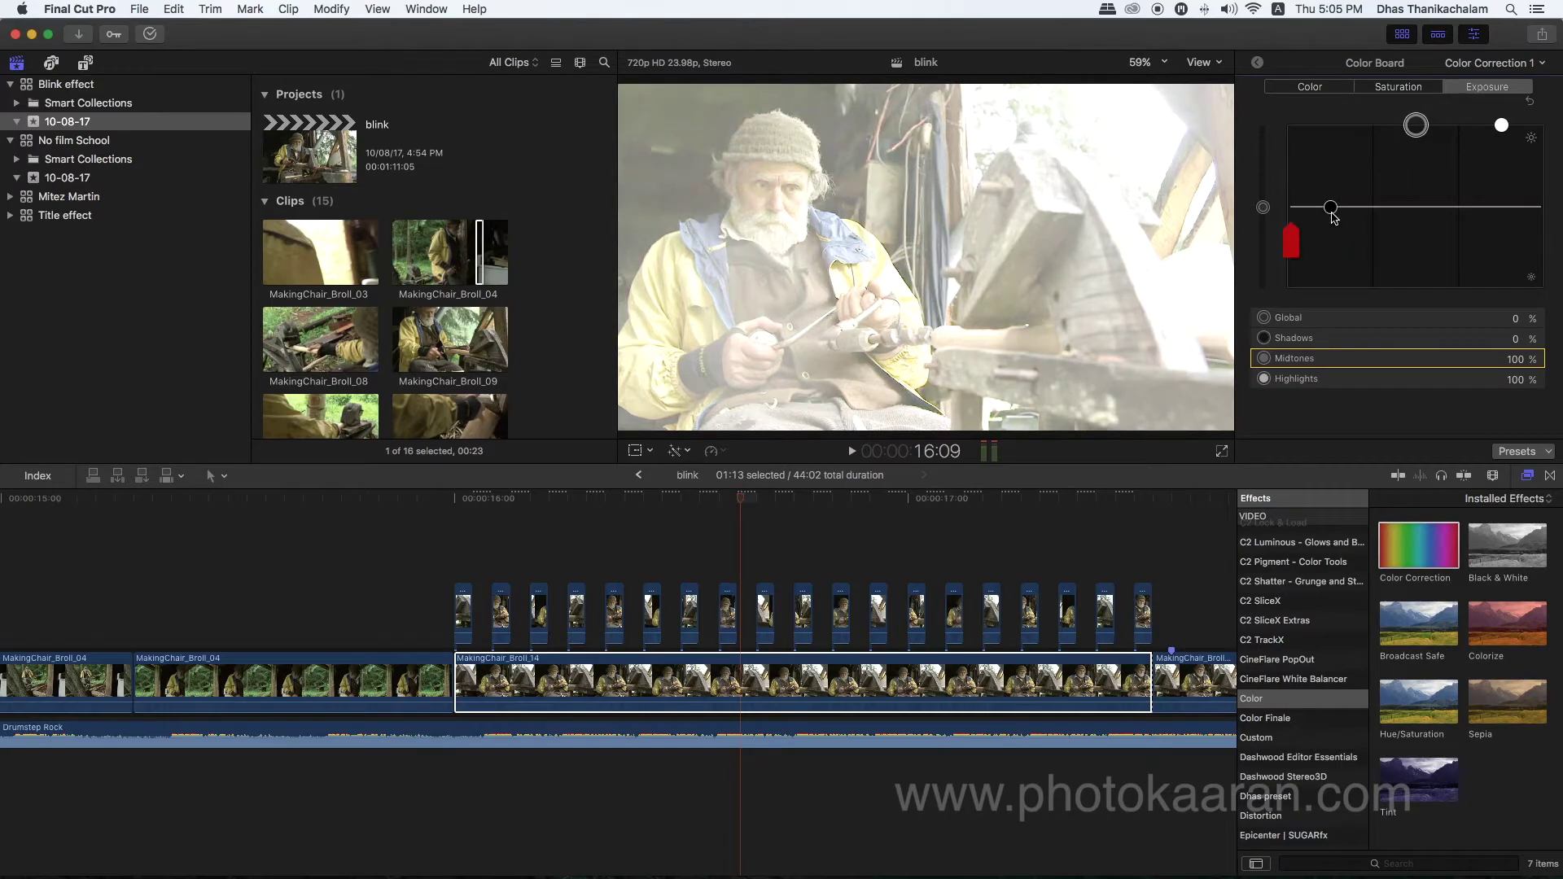
drag(1331, 209, 1331, 125)
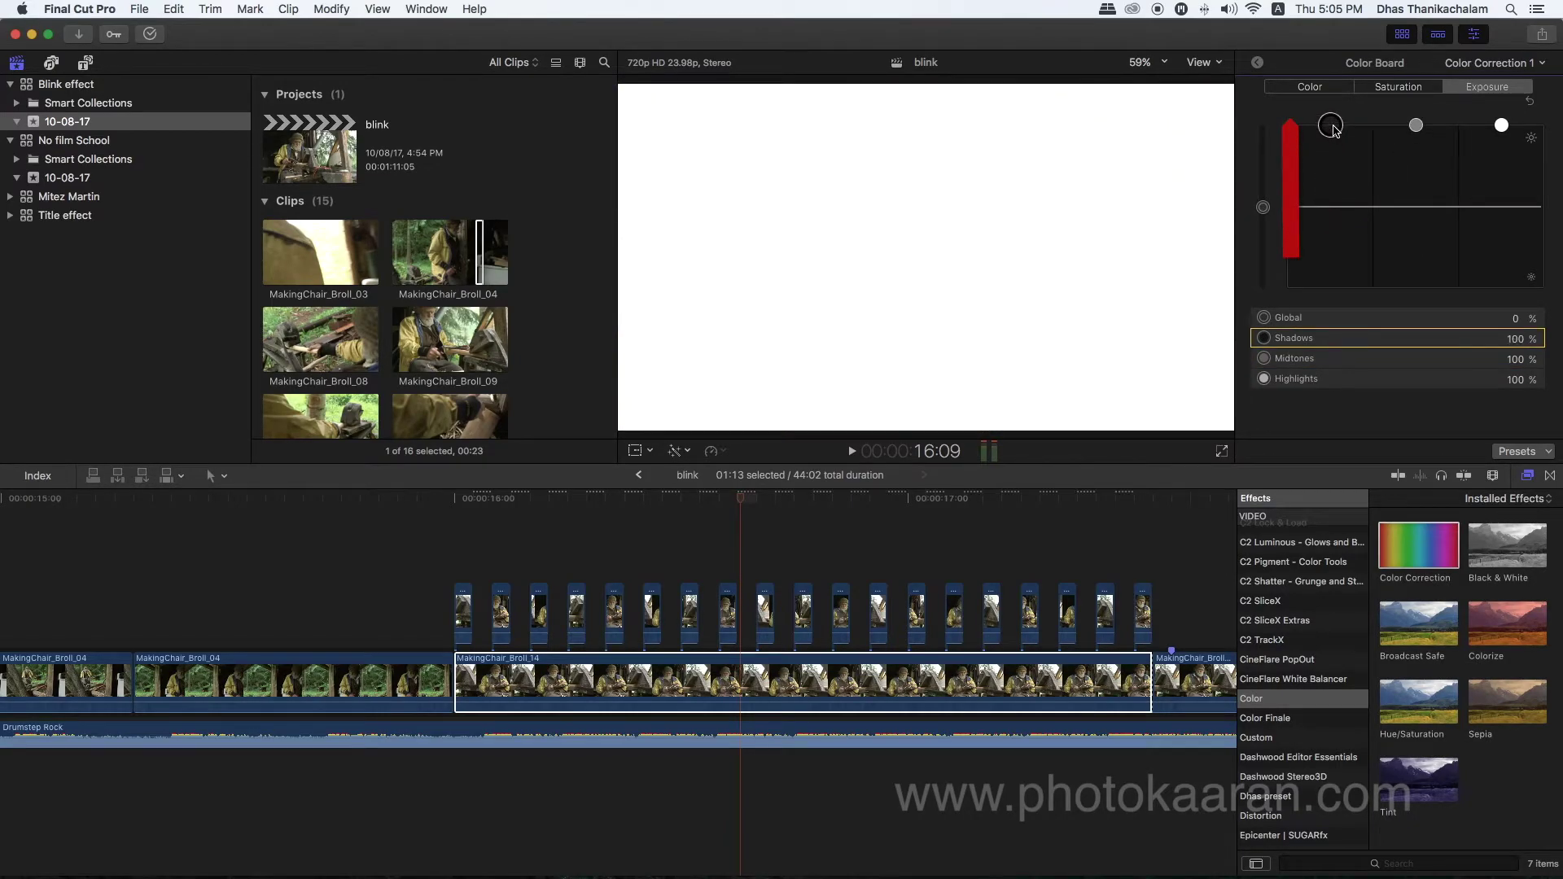
click(418, 498)
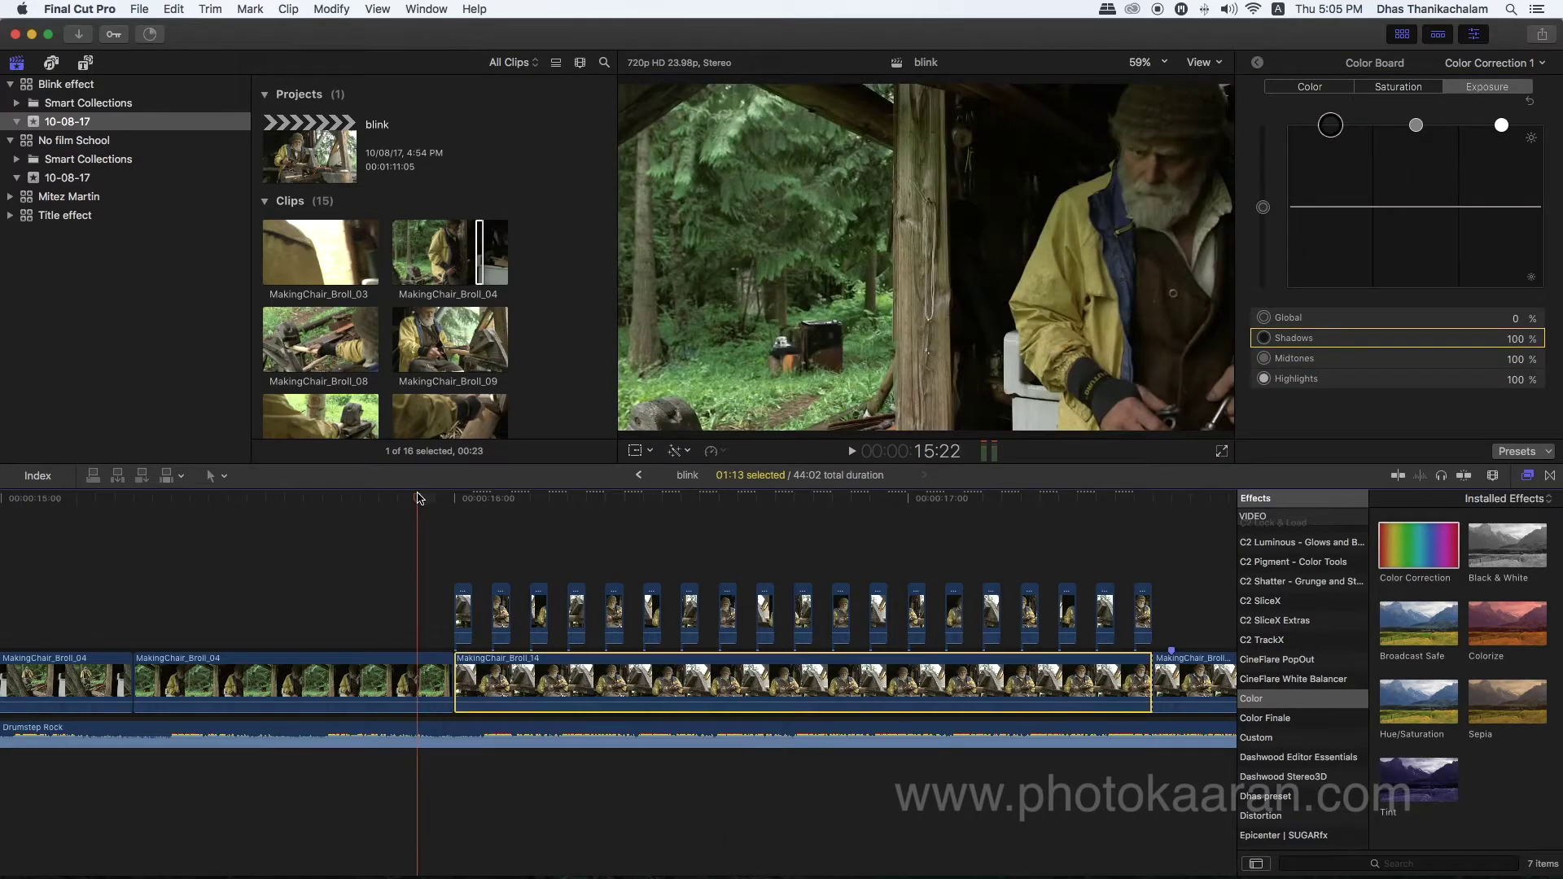
key(space)
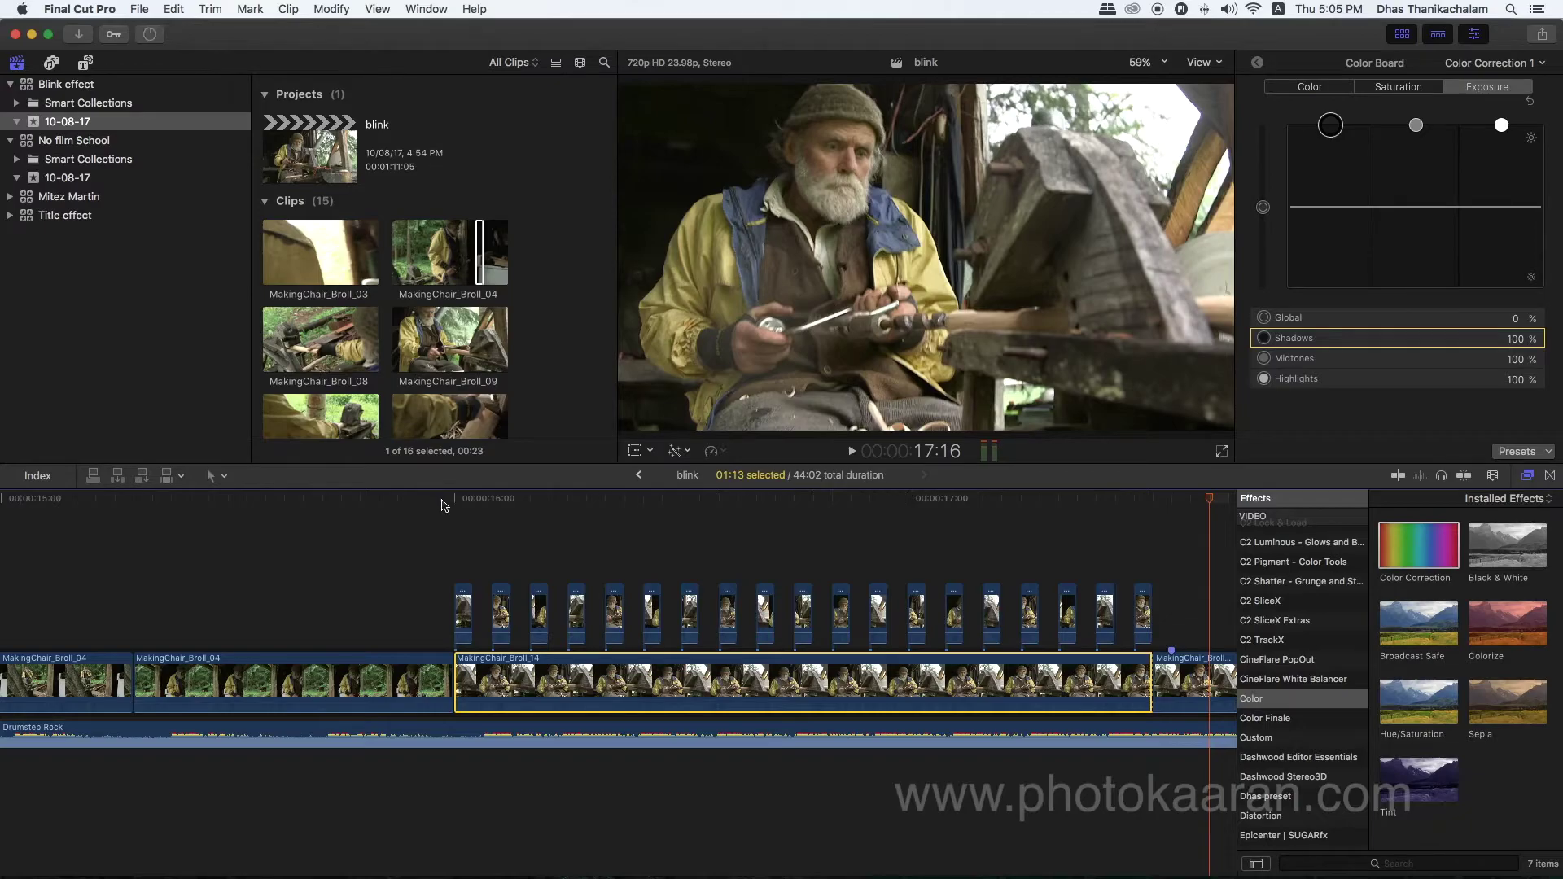
click(442, 500)
key(space)
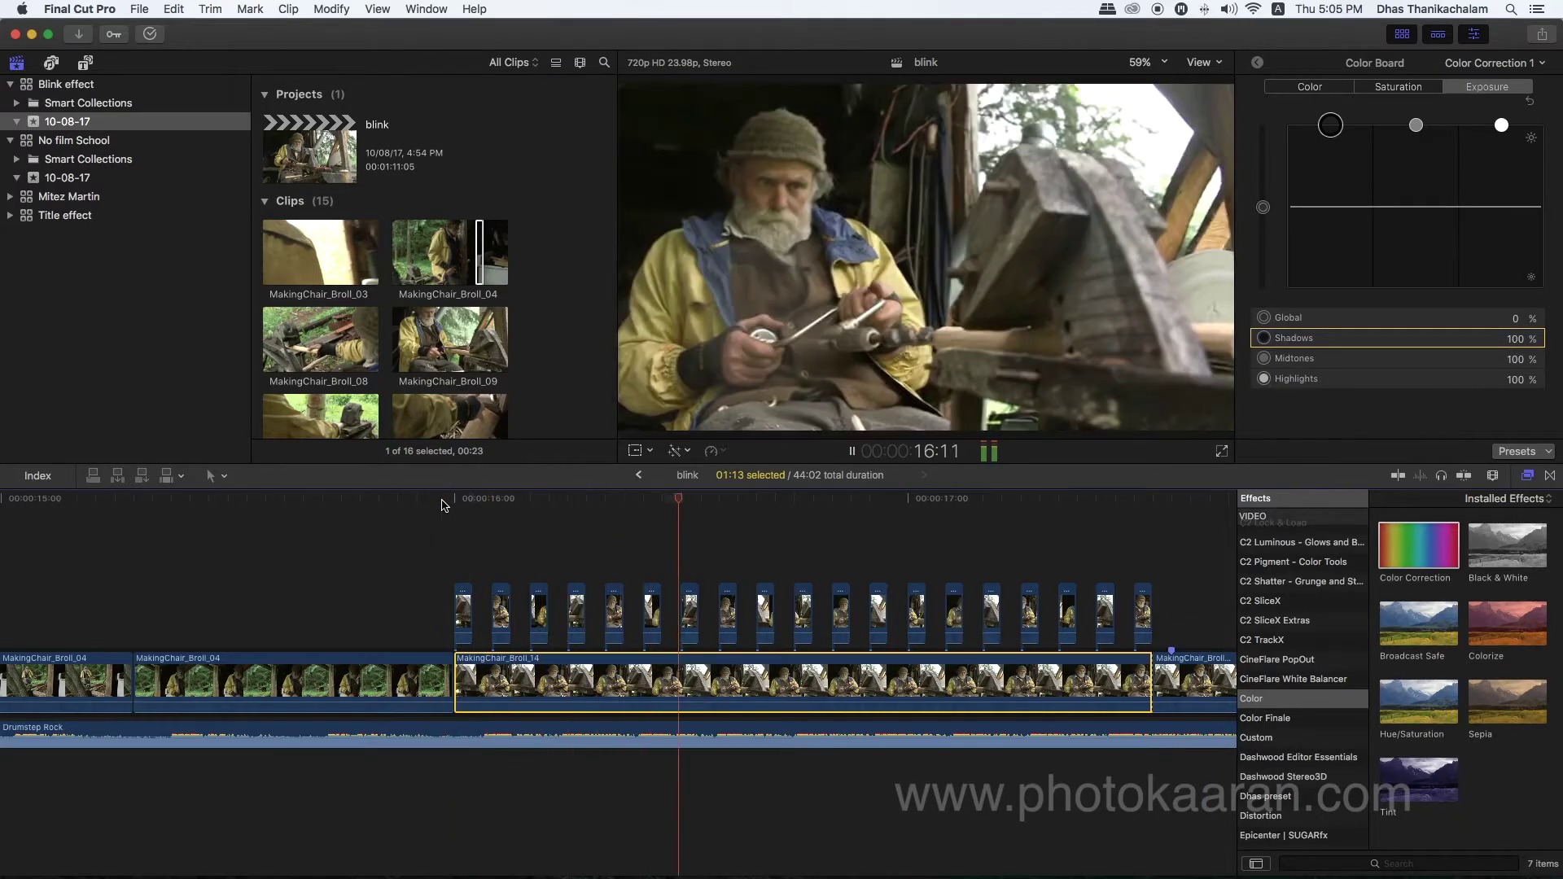
key(space)
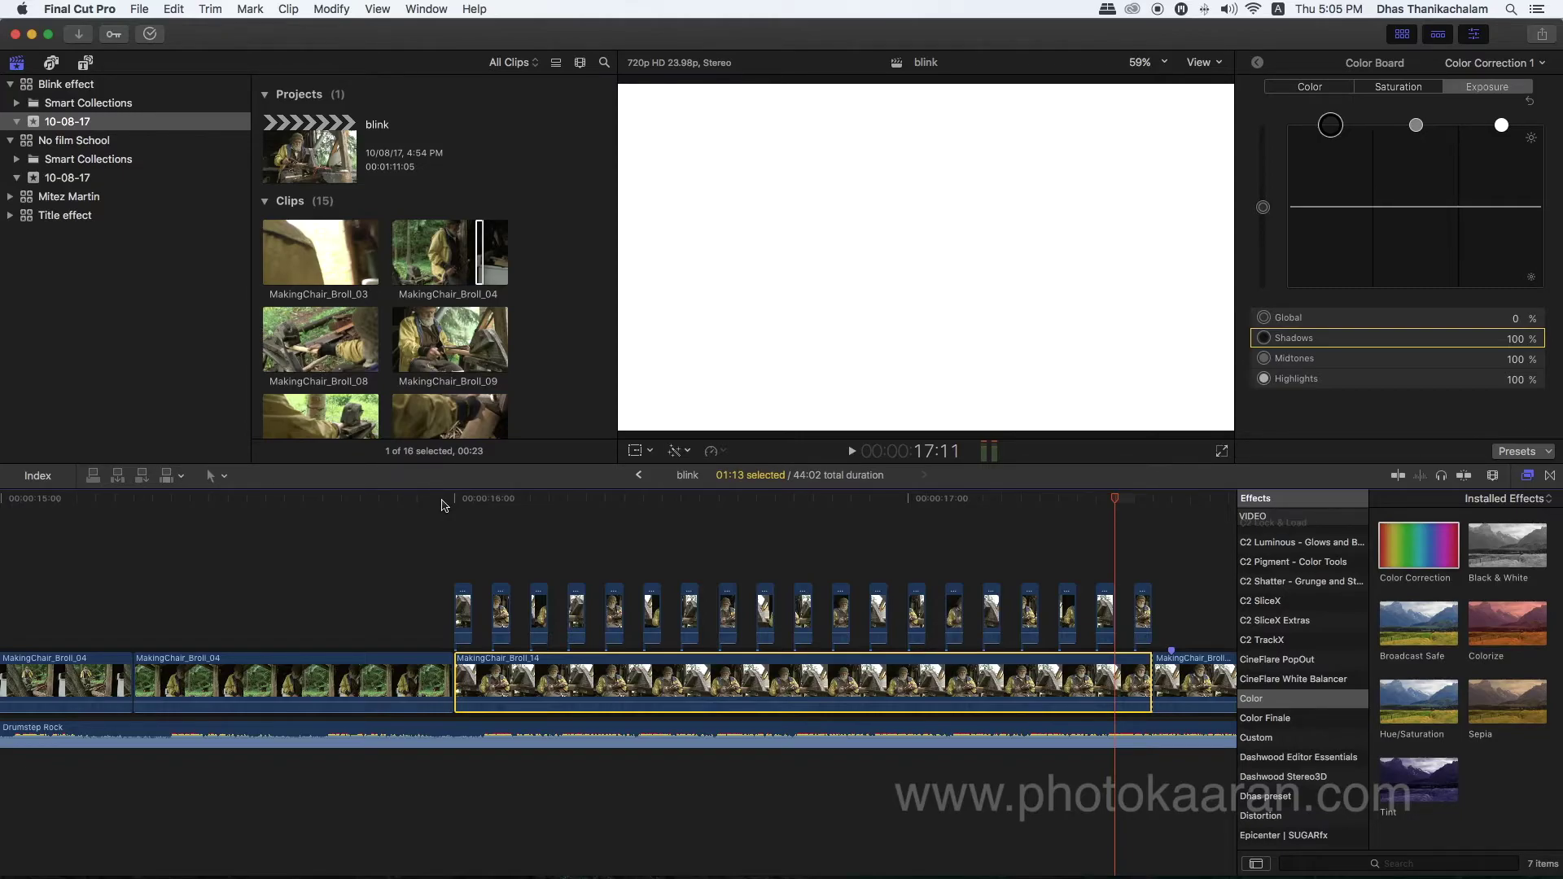
- Lower Highlights, Midtones and Shadows exposure to -100%, making the frame black
click(824, 505)
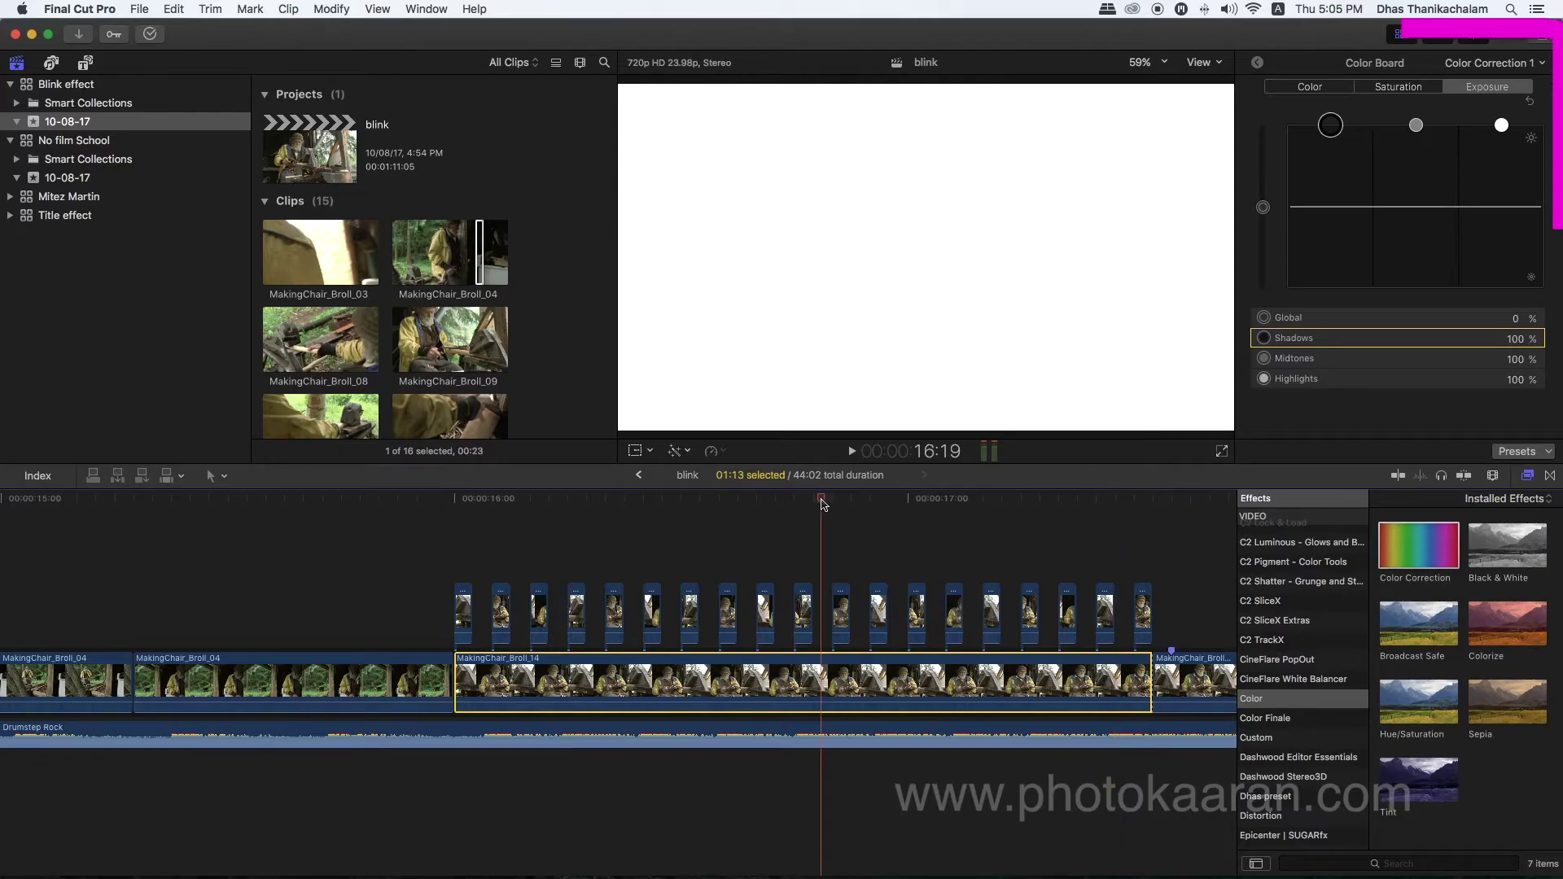
drag(1502, 126, 1503, 286)
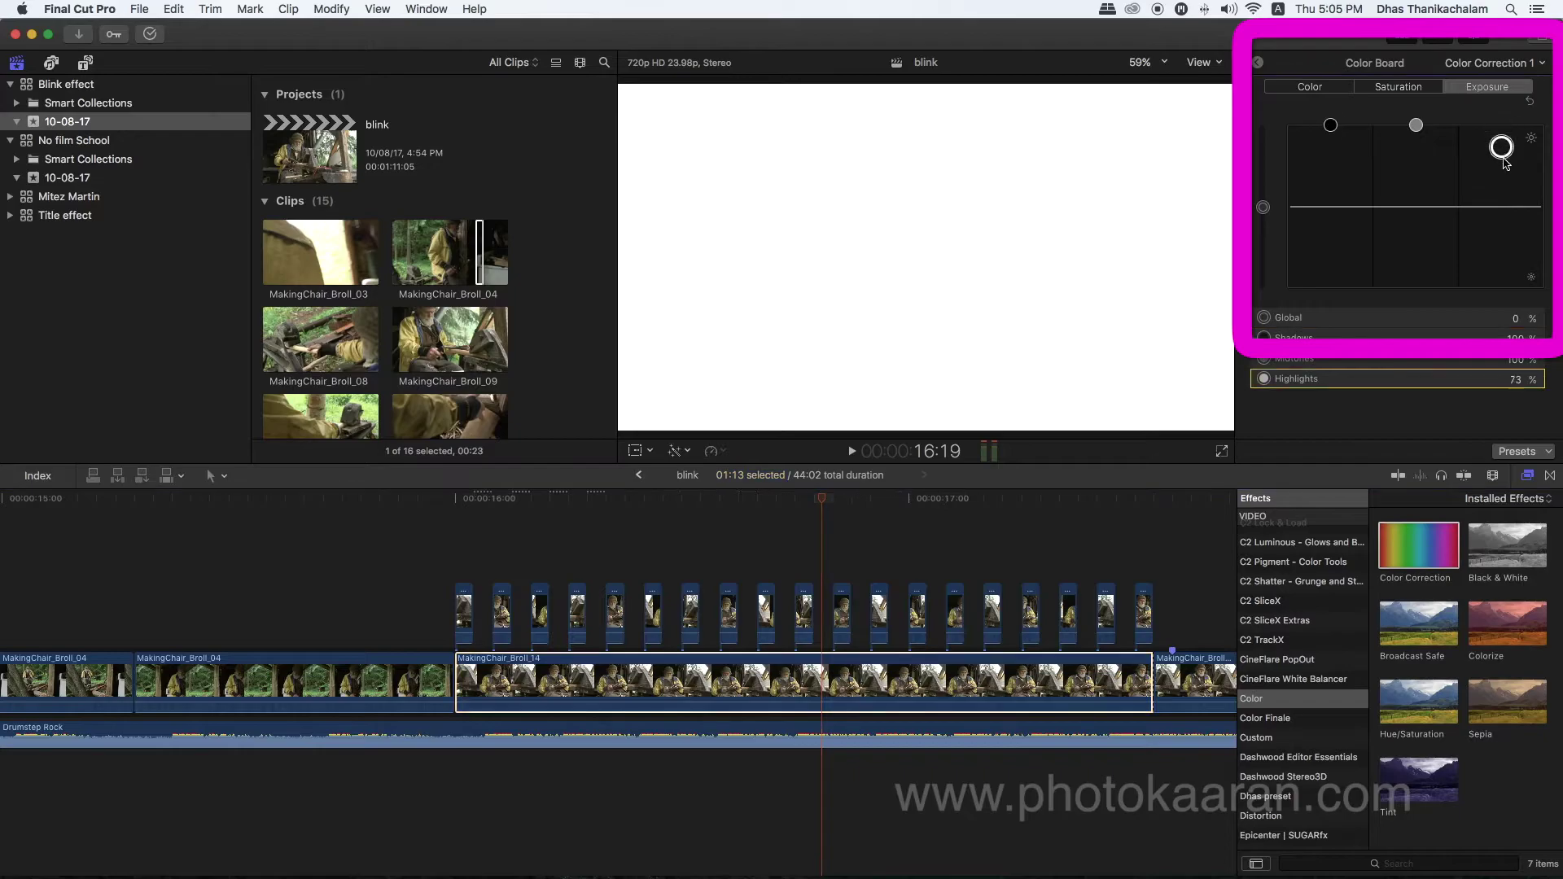
drag(1417, 129, 1418, 290)
mouse_move(1332, 129)
mouse_down()
mouse_move(1344, 259)
mouse_move(1331, 289)
mouse_up()
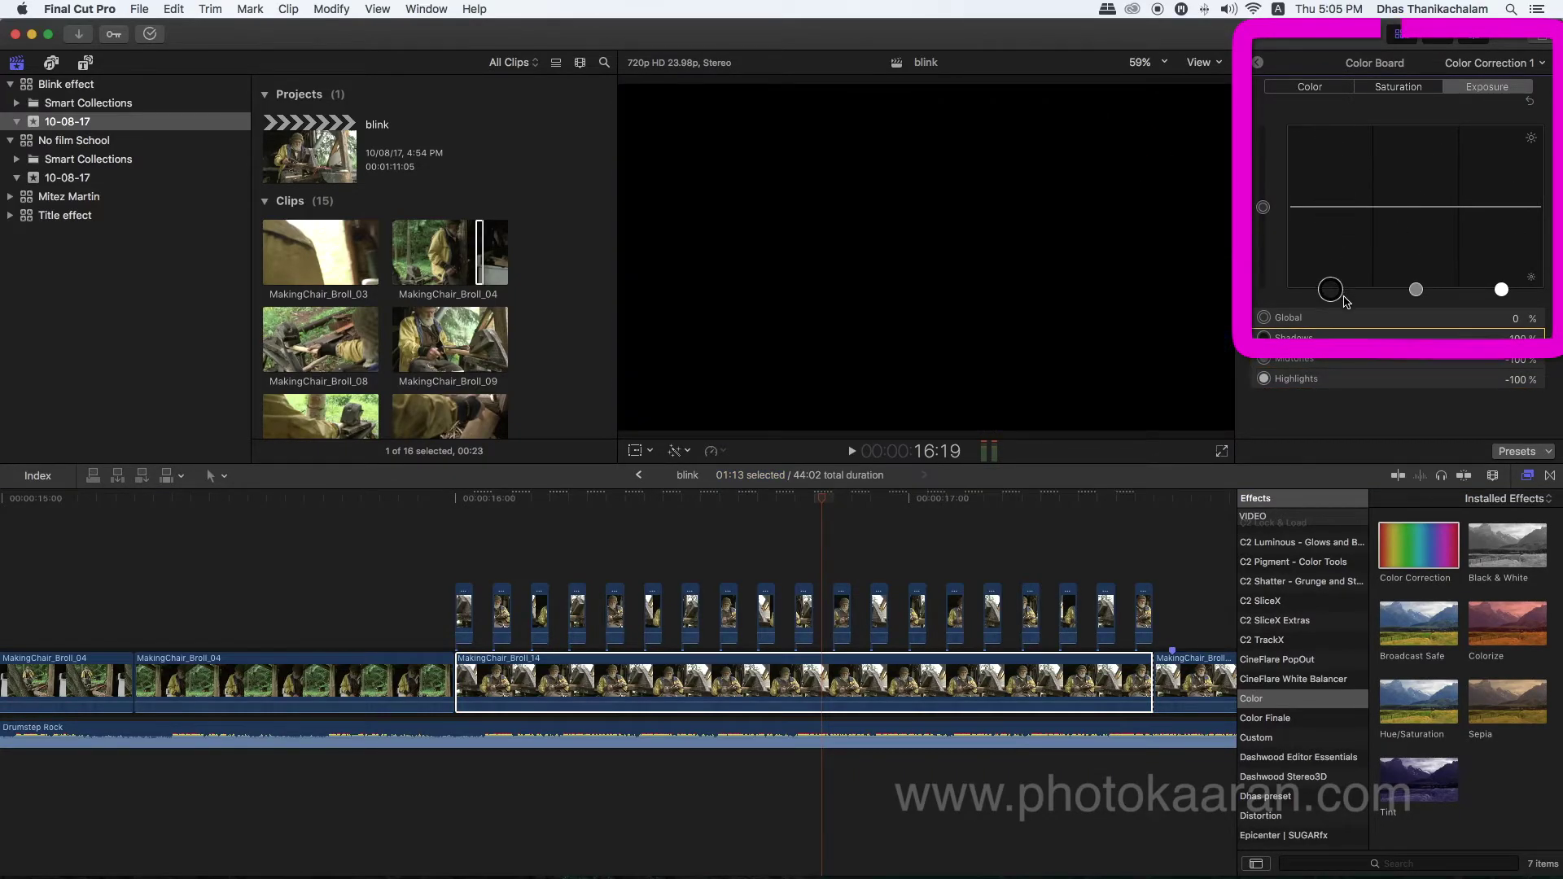
- Play back from around 16:08 to preview the black flashes
click(437, 502)
key(space)
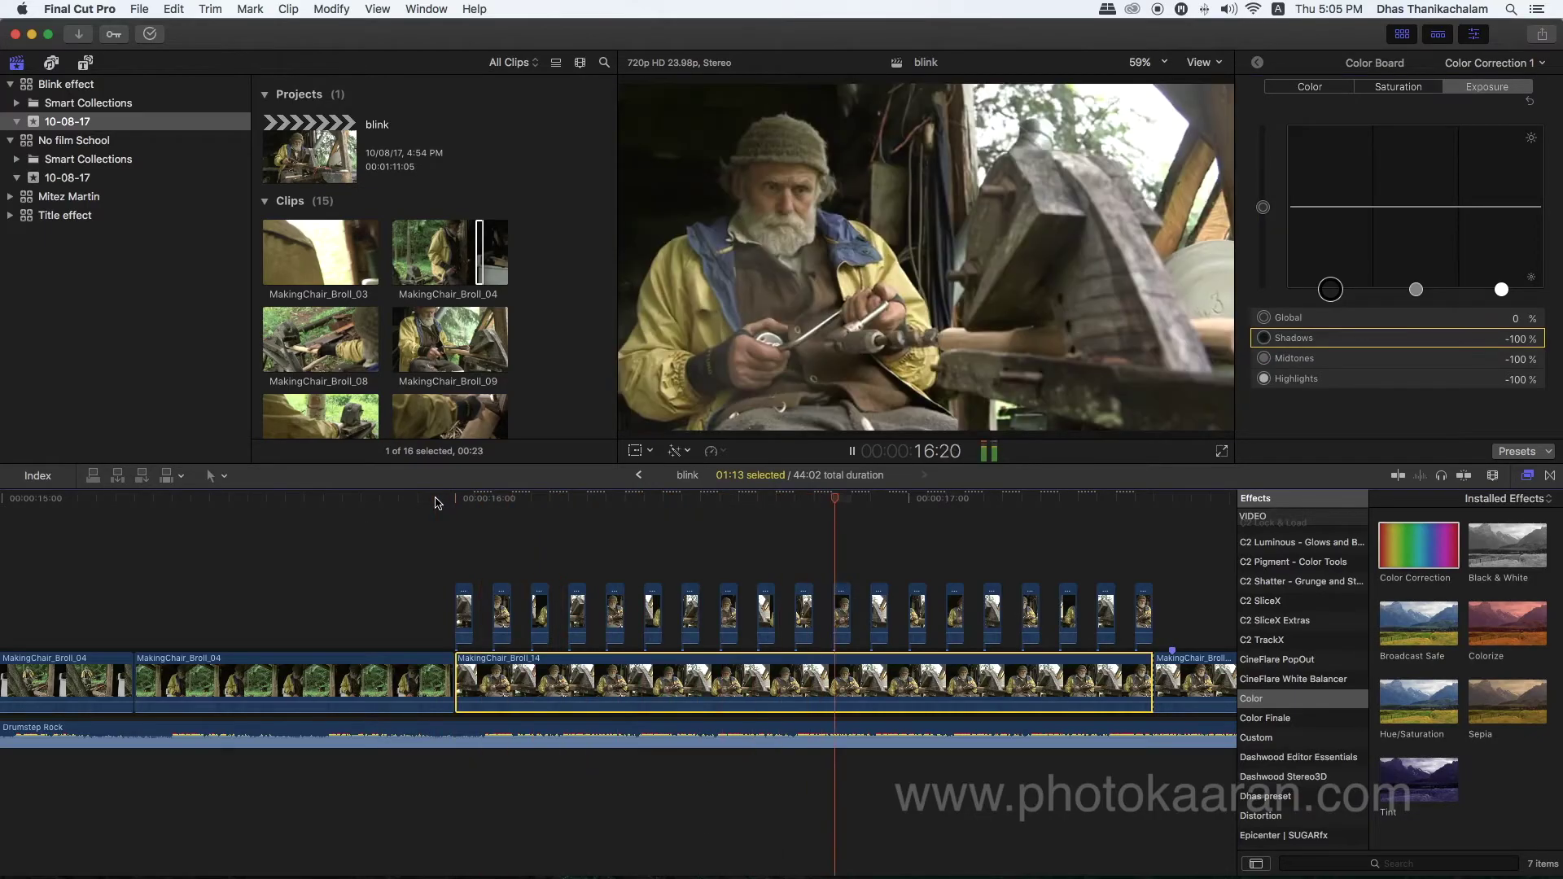
key(super+minus)
click(444, 499)
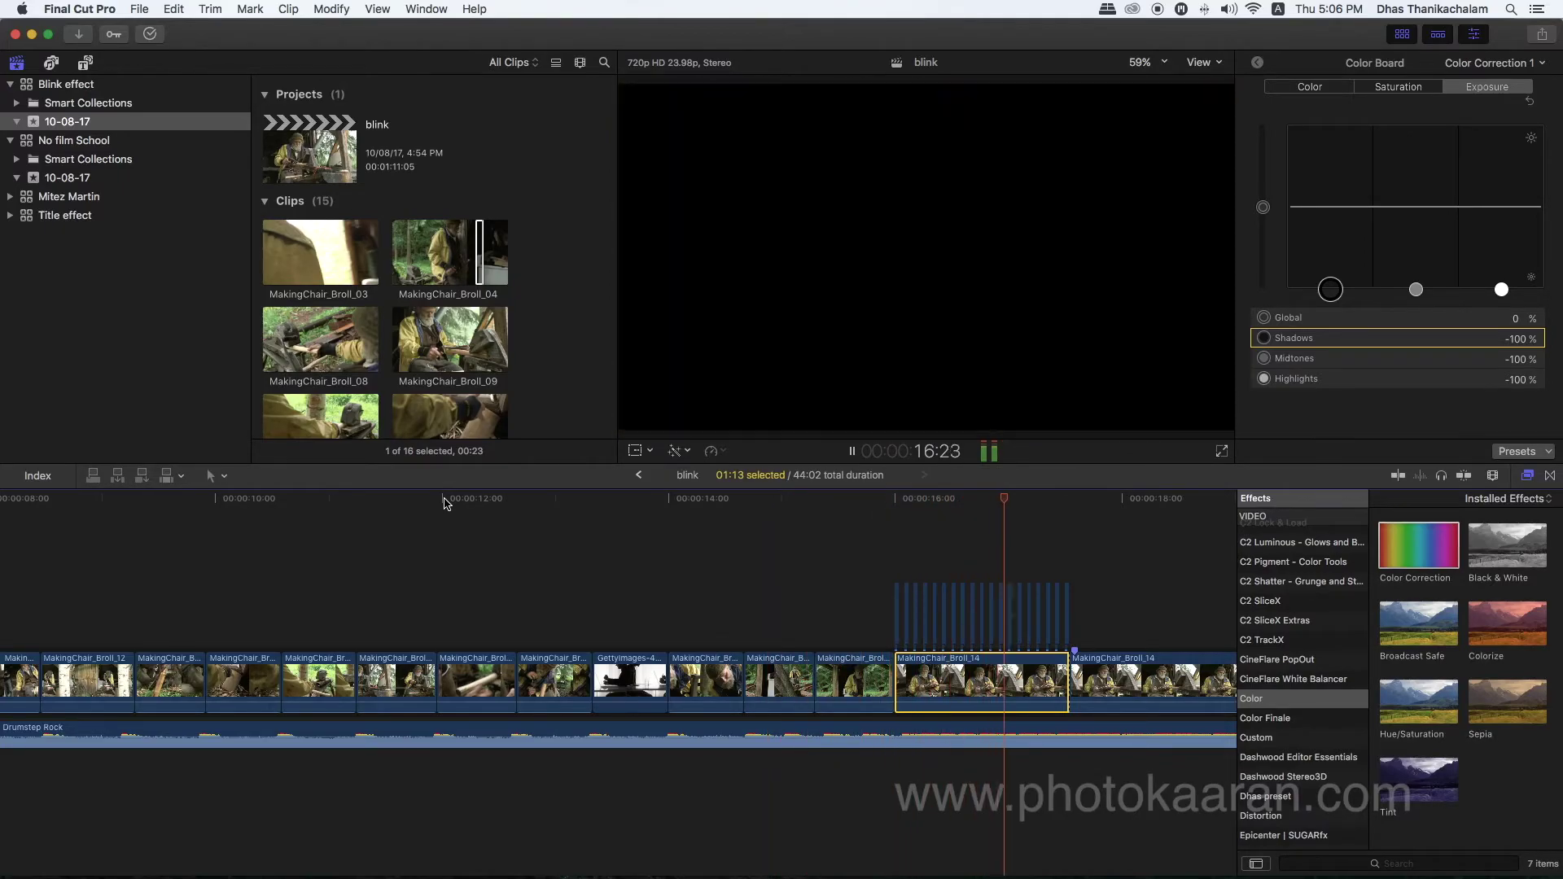
key(space)
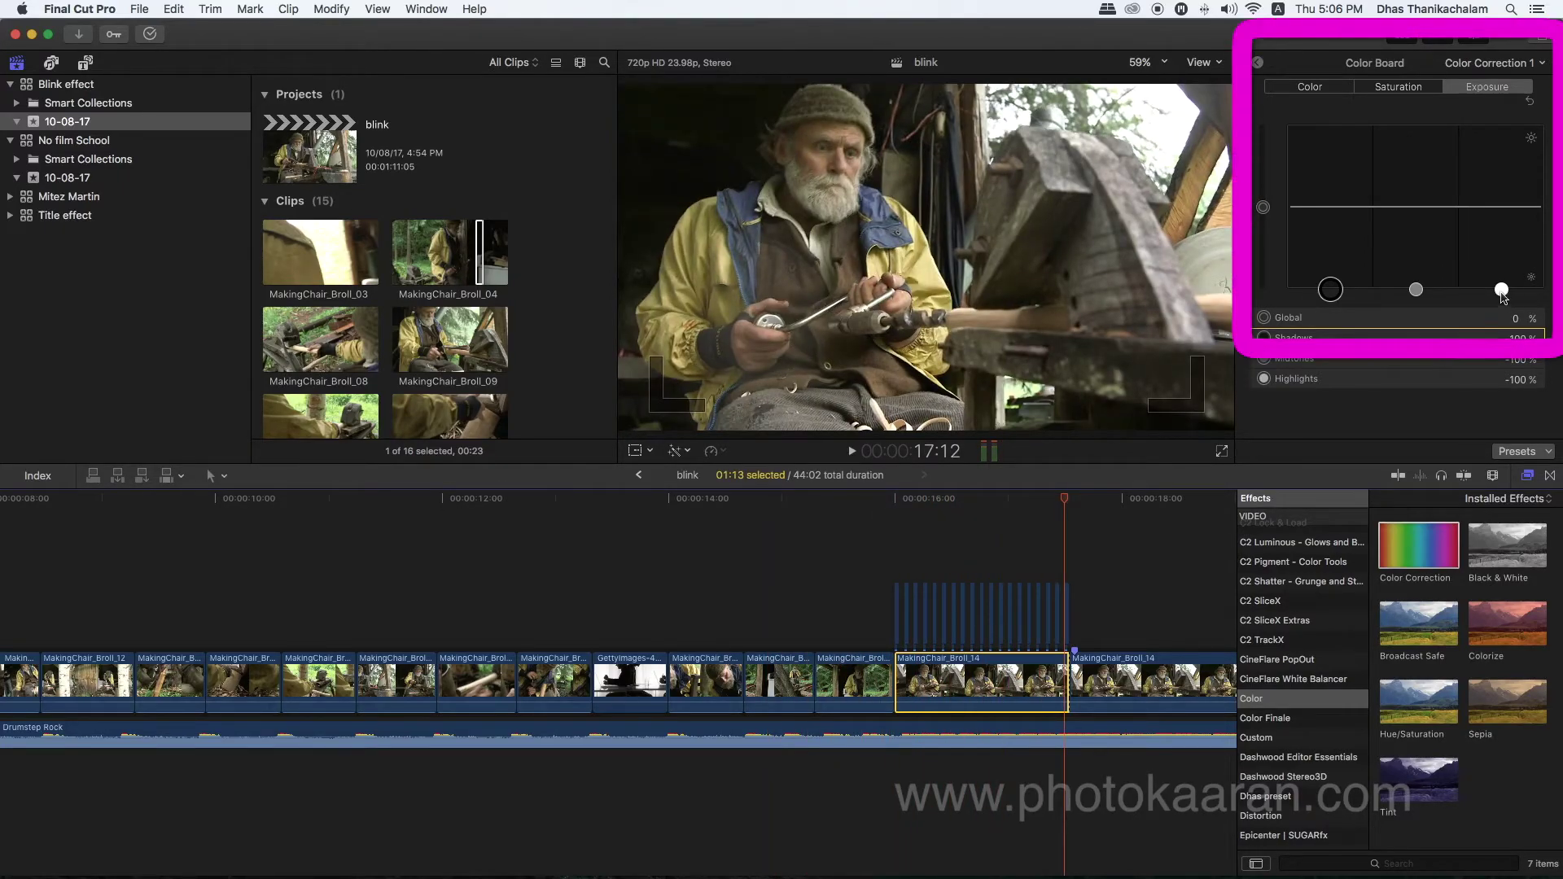
- Return Highlights, Midtones and Shadows exposure to 100% and play the clip to preview white flashes
drag(1501, 289, 1501, 124)
drag(1416, 289, 1394, 141)
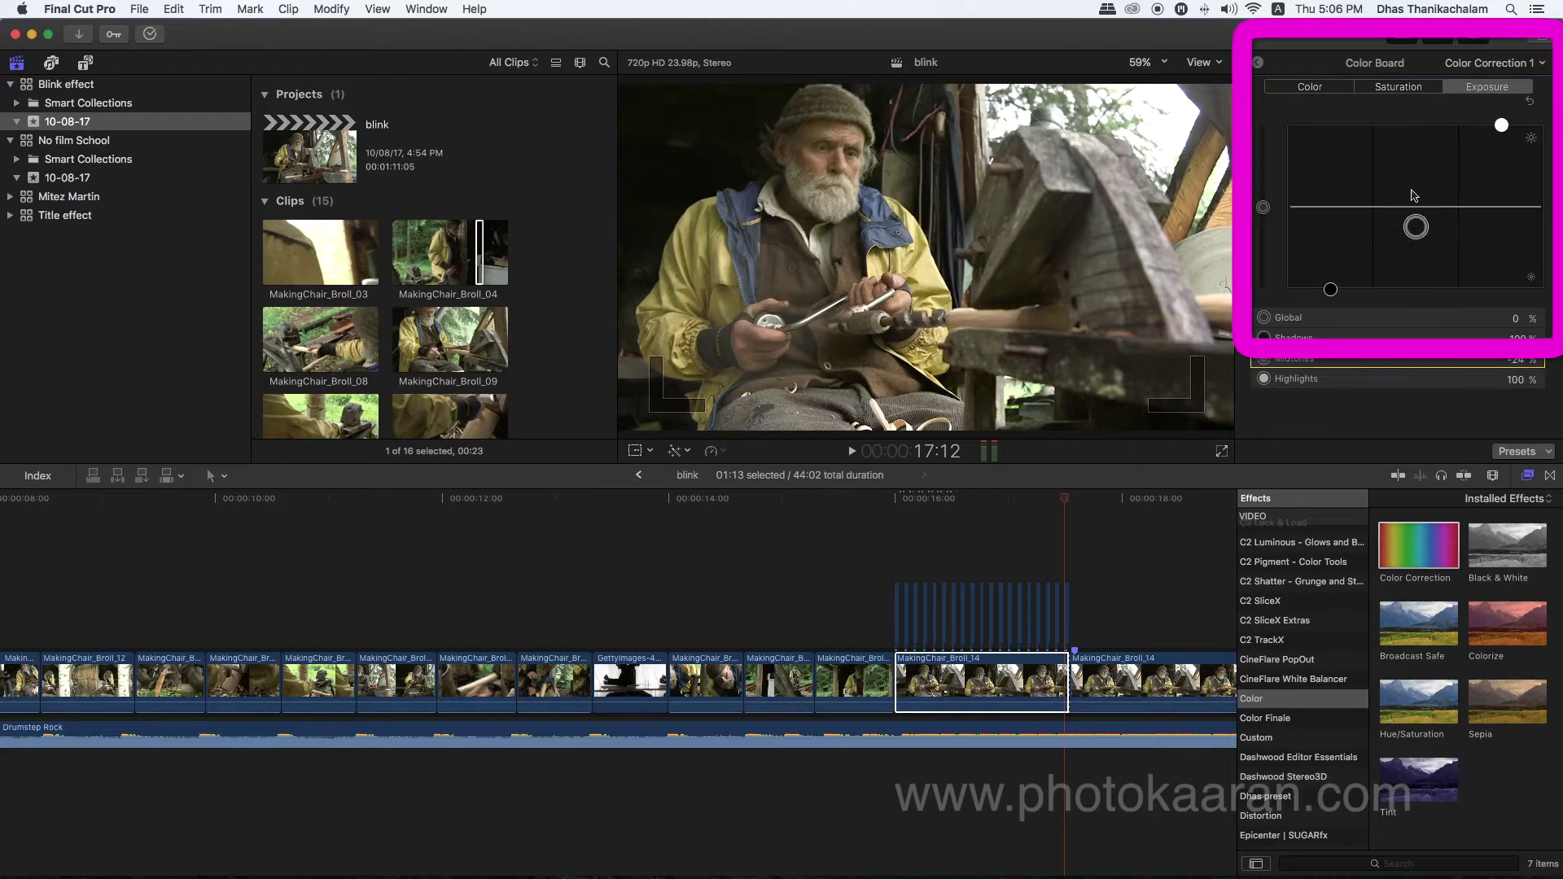
drag(1330, 289, 1330, 124)
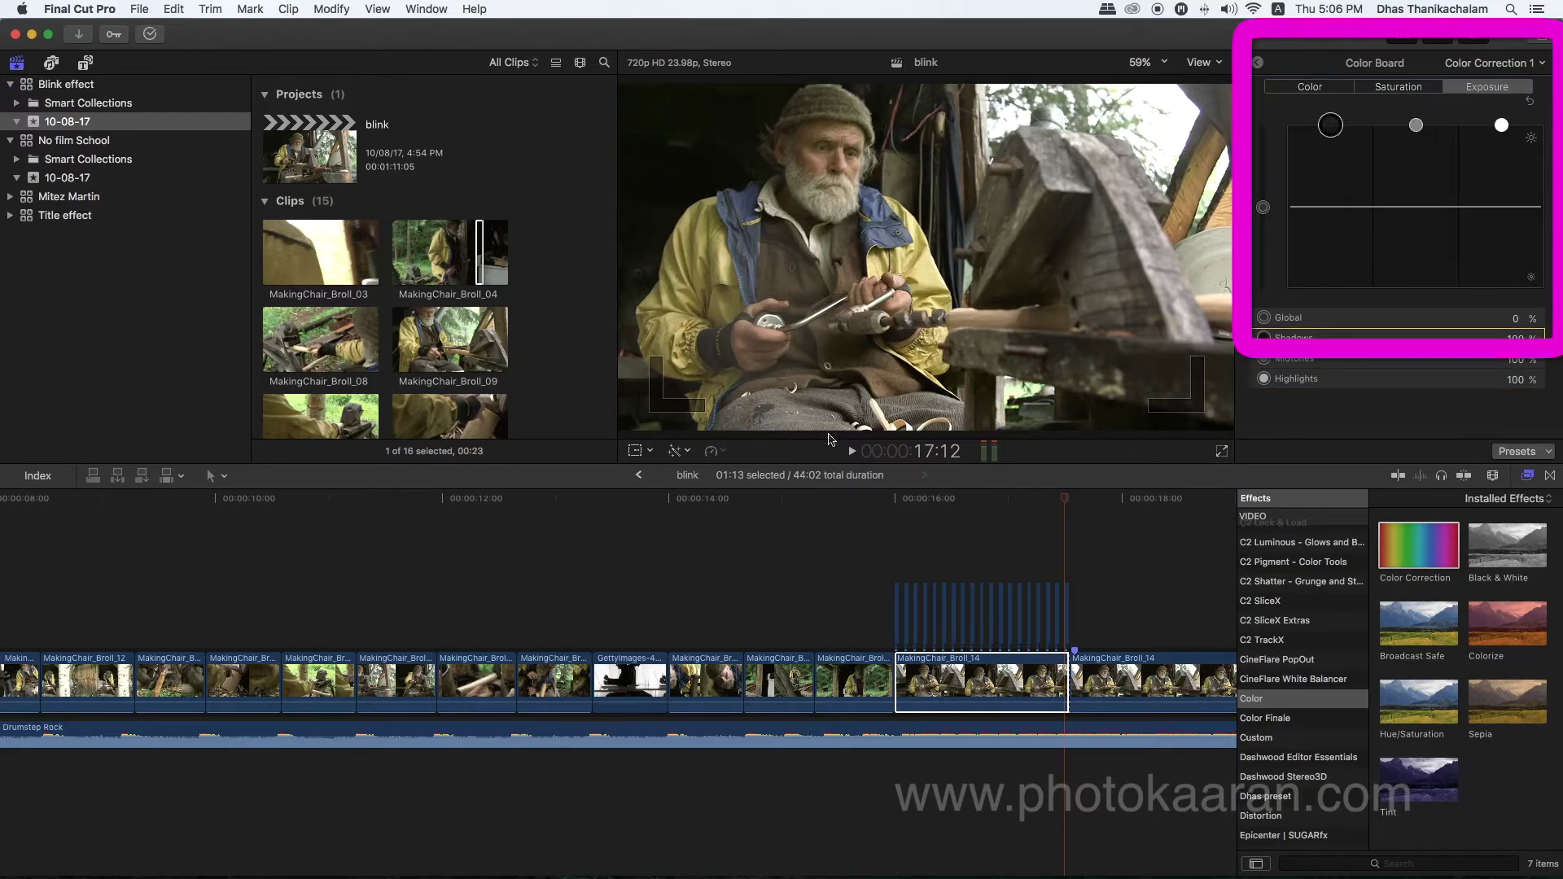
key(slash)
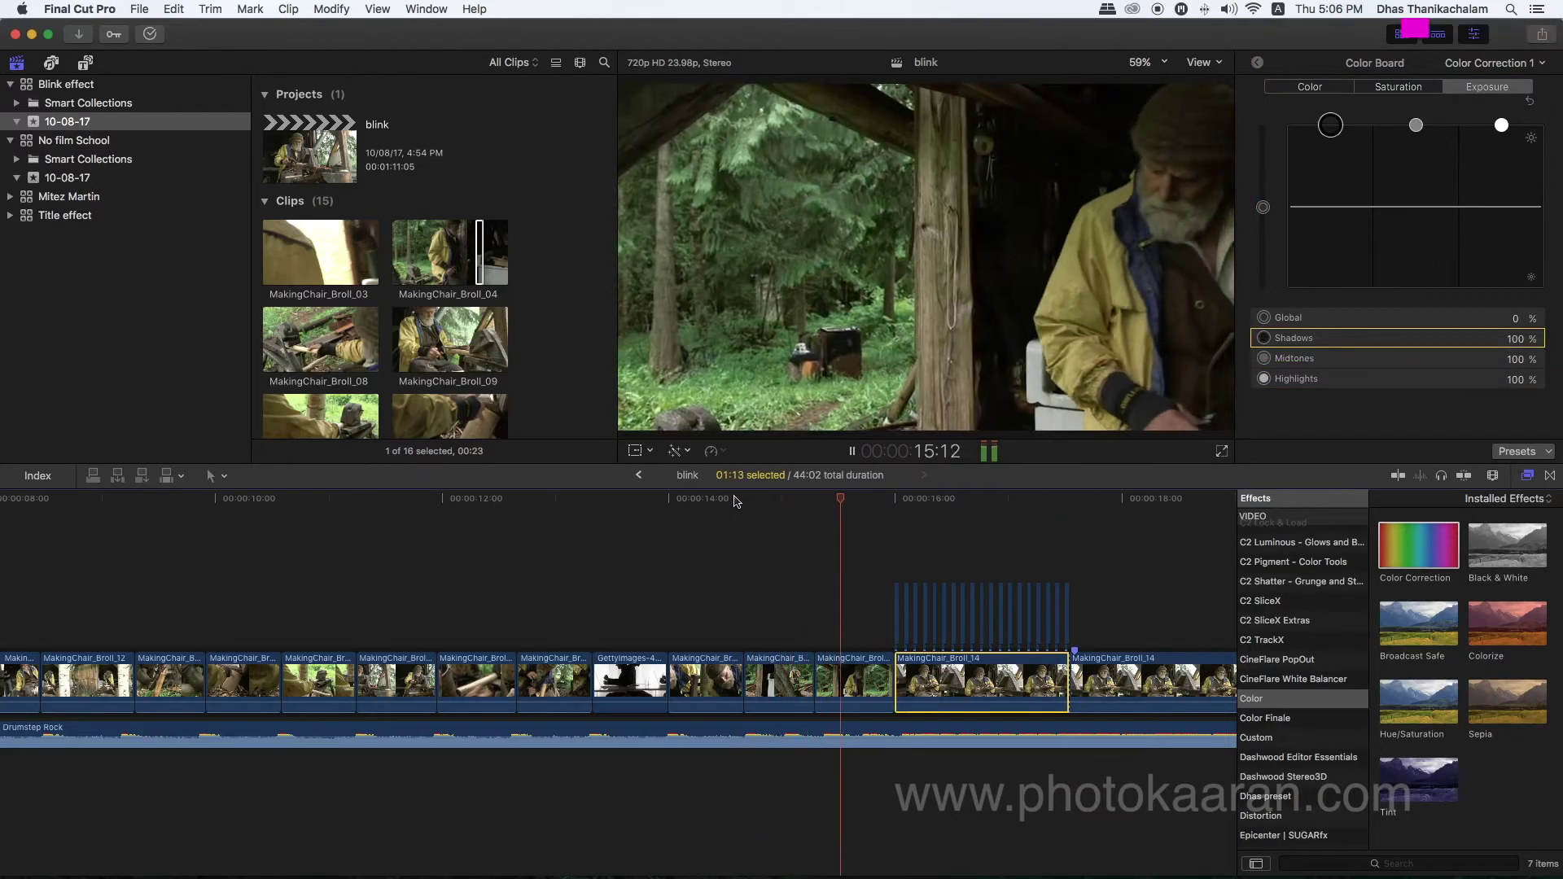